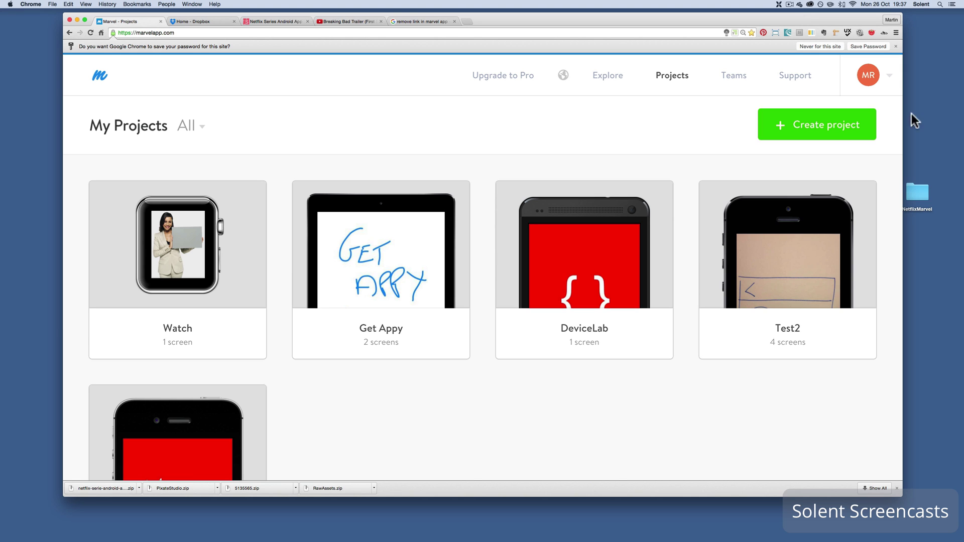
Create a new project named 'Movie app' with iPhone as the target device
{"action": "left_click", "coordinate": [833, 124]}
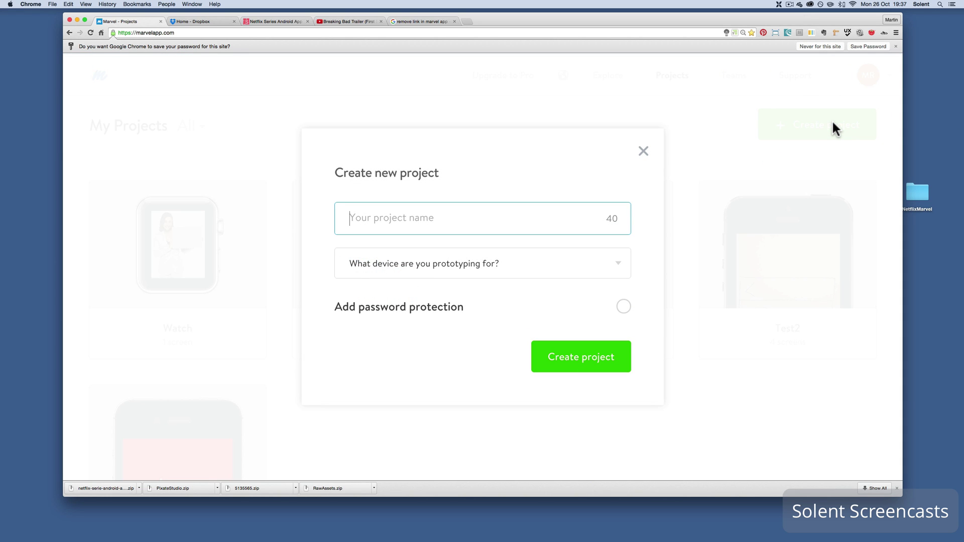
{"action": "type", "text": "Movie app"}
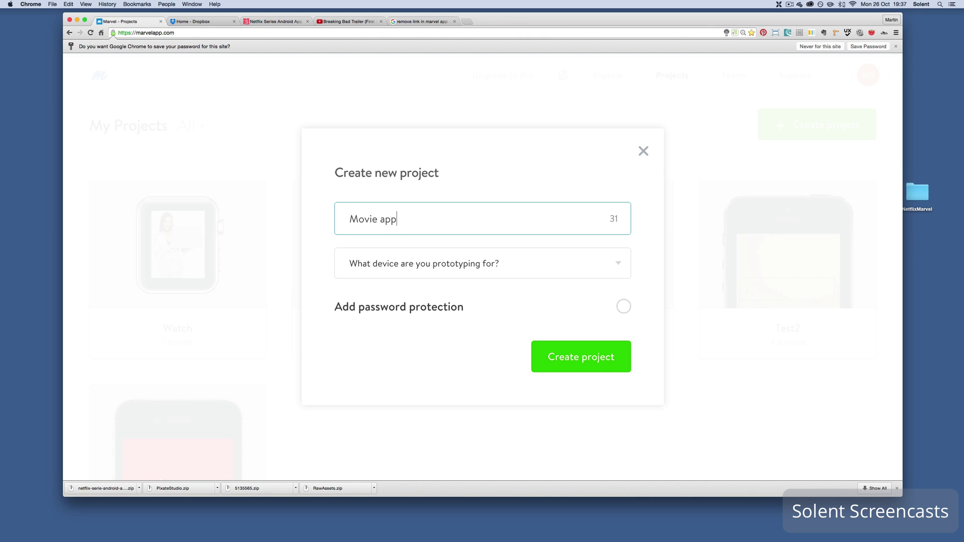
{"action": "left_click", "coordinate": [617, 273]}
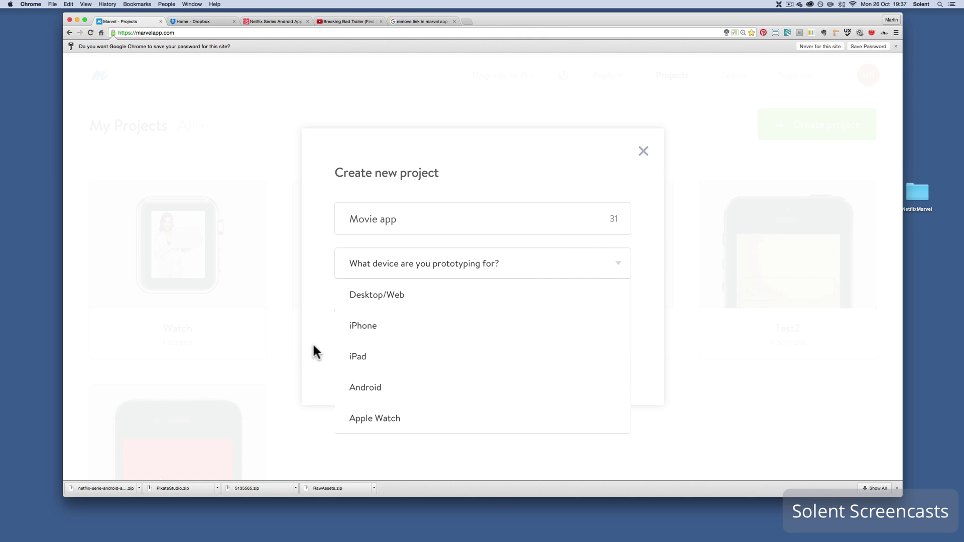
{"action": "left_click", "coordinate": [357, 333]}
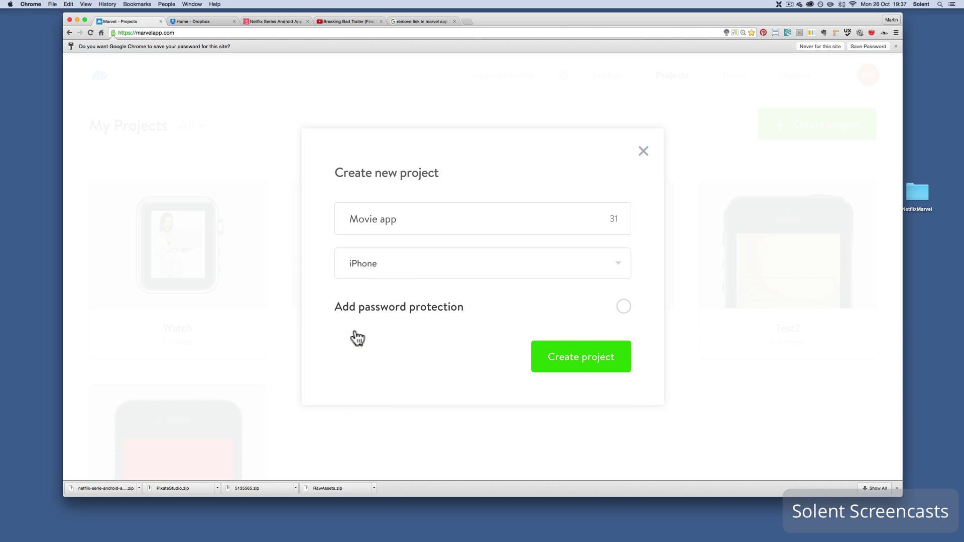
{"action": "left_click", "coordinate": [566, 357]}
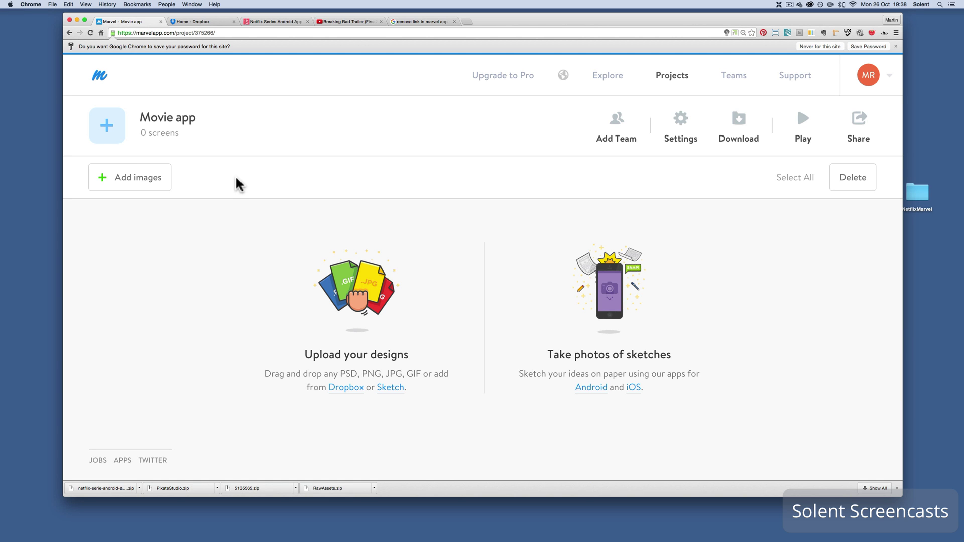
{"action": "left_click", "coordinate": [136, 190]}
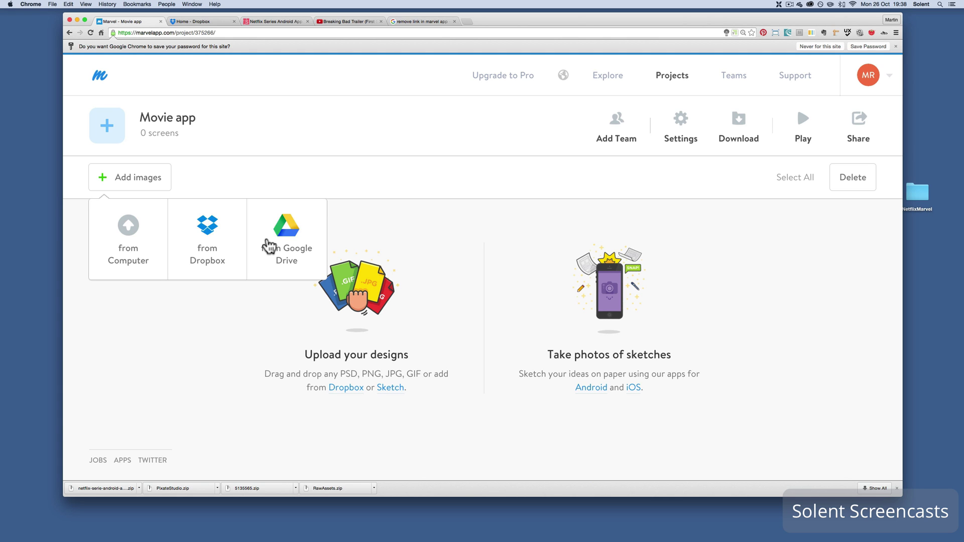
{"action": "left_click", "coordinate": [265, 243]}
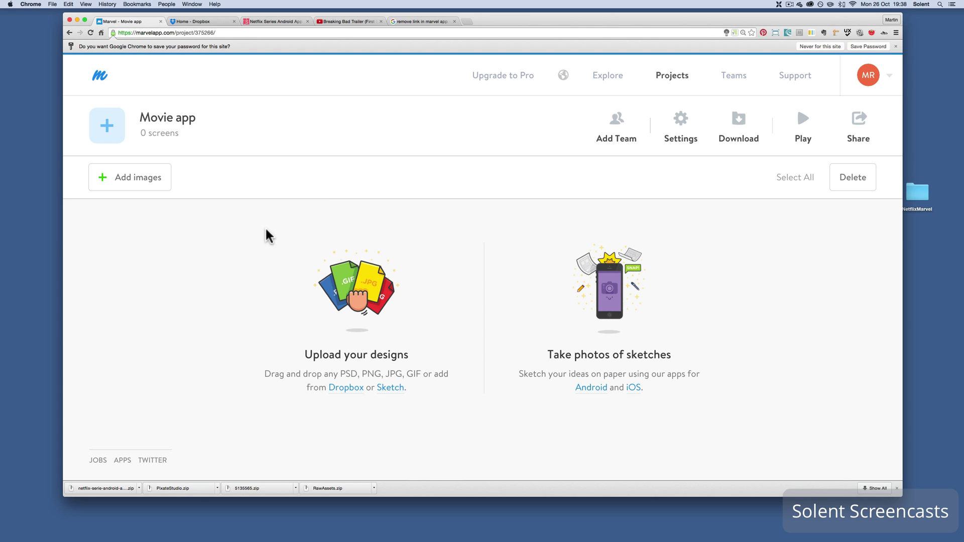
{"action": "left_click", "coordinate": [620, 126]}
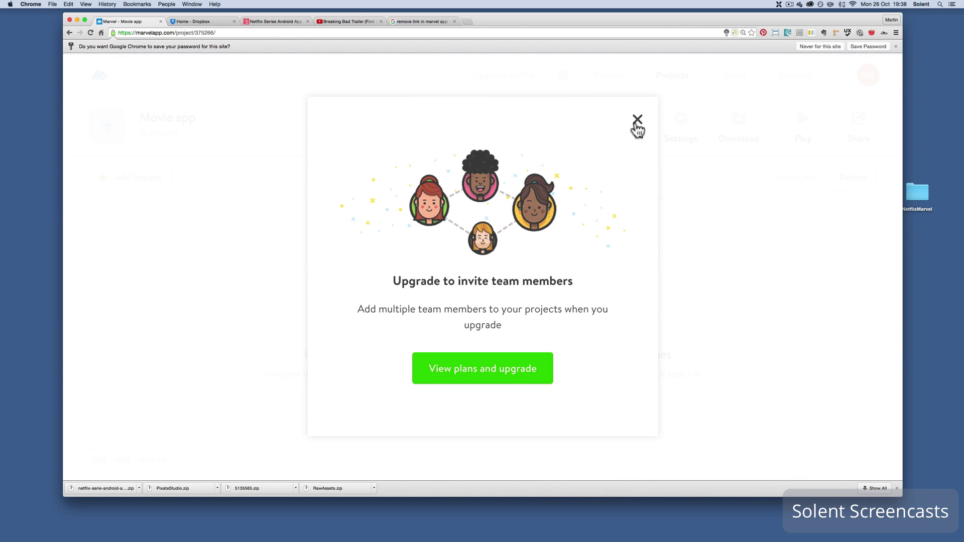
{"action": "left_click", "coordinate": [637, 121]}
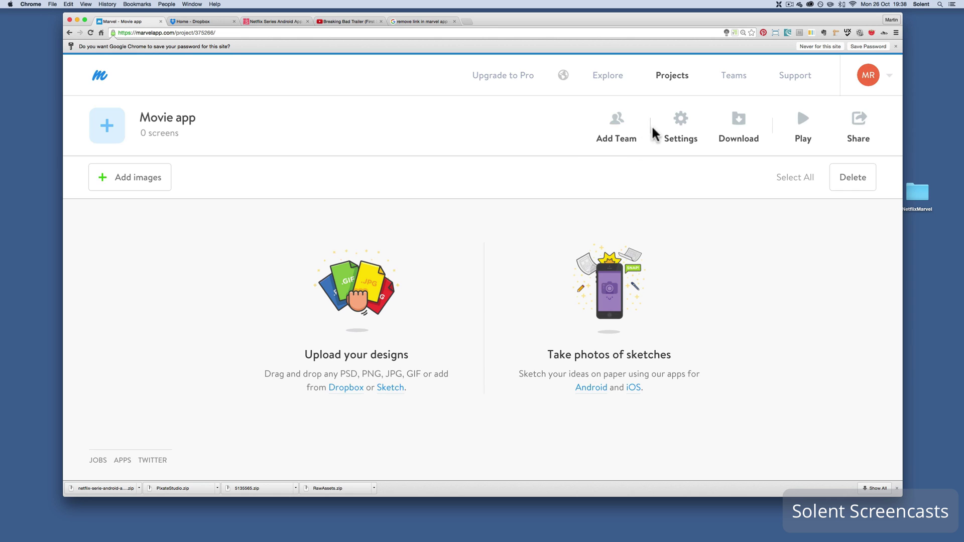
Set the prototype's appearance frame to iPhone 5S, then show the General settings
{"action": "left_click", "coordinate": [680, 140]}
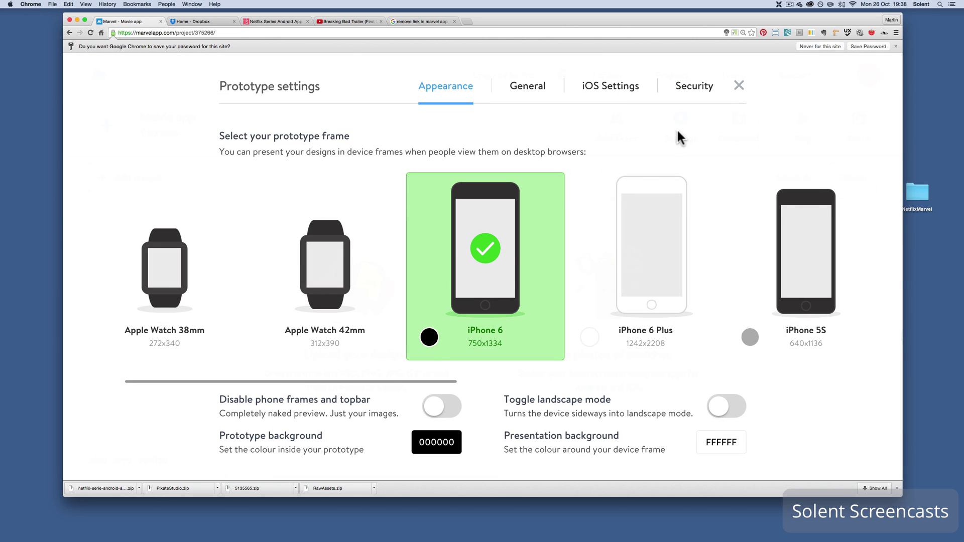
{"action": "scroll", "coordinate": [604, 227], "scroll_direction": "right", "scroll_amount": 3}
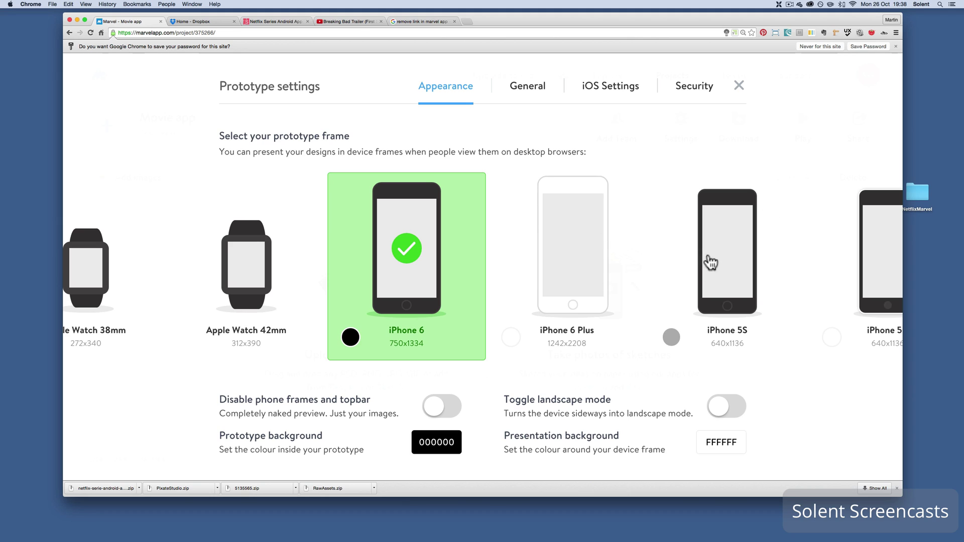
{"action": "left_click", "coordinate": [726, 265]}
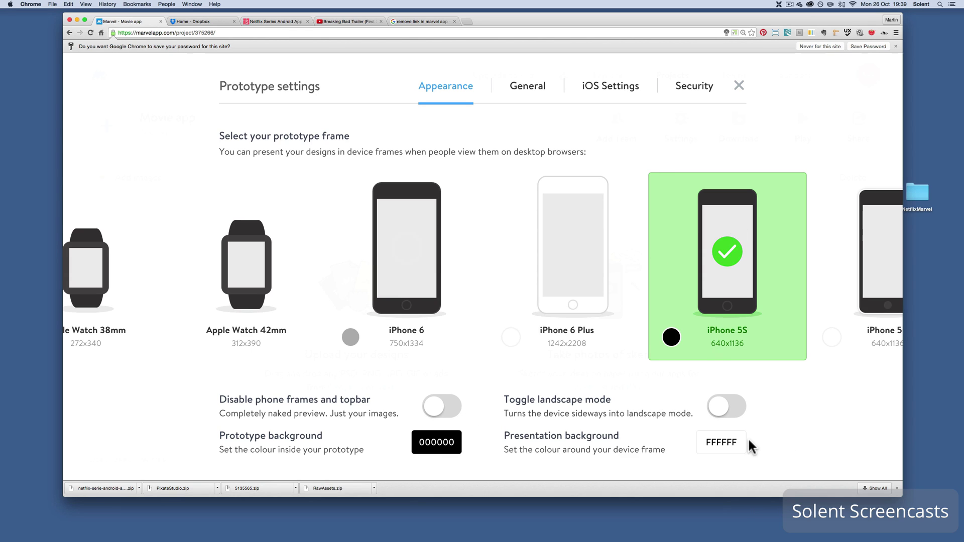
{"action": "left_click", "coordinate": [524, 90]}
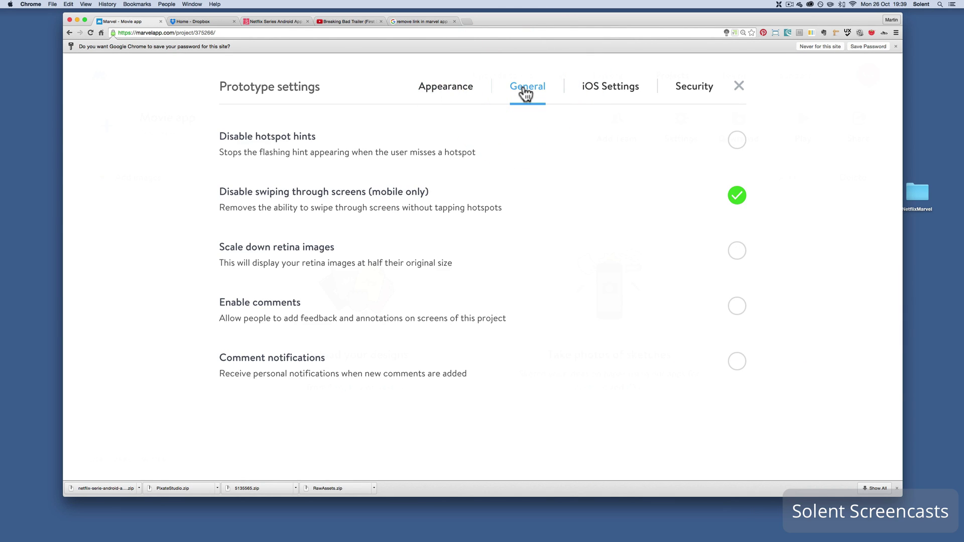
Review the comments, iOS status bar and password settings, then close settings without enabling them
{"action": "left_click", "coordinate": [296, 162]}
{"action": "left_click", "coordinate": [735, 310]}
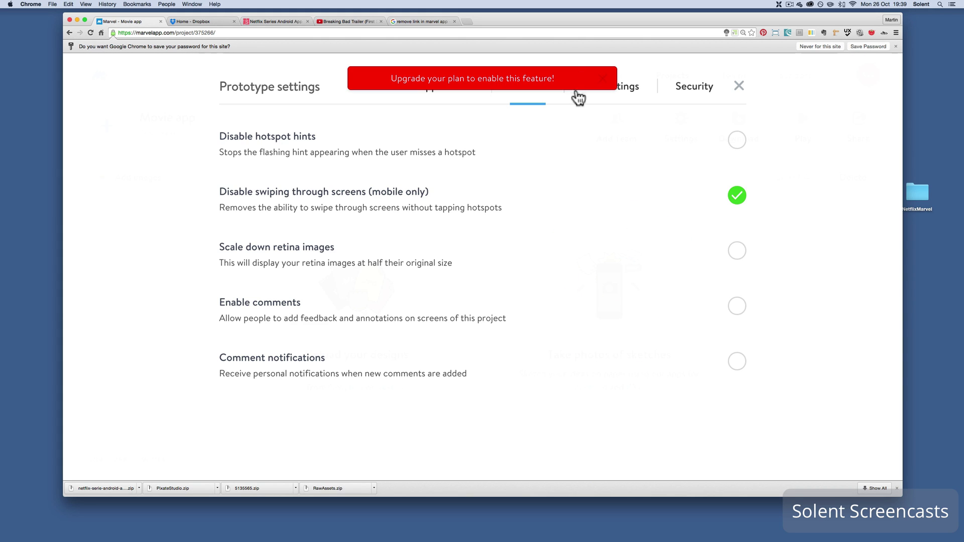
{"action": "left_click", "coordinate": [601, 81]}
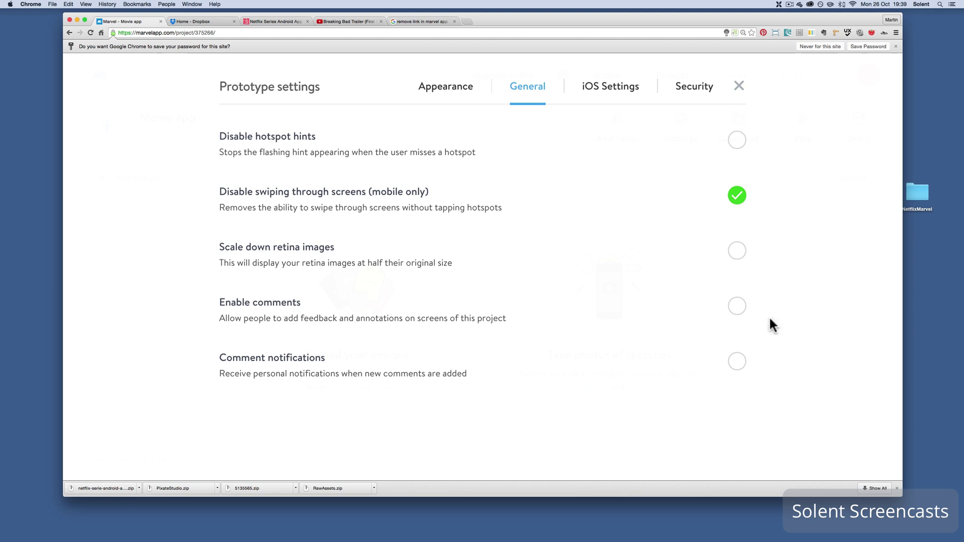
{"action": "left_click", "coordinate": [600, 91]}
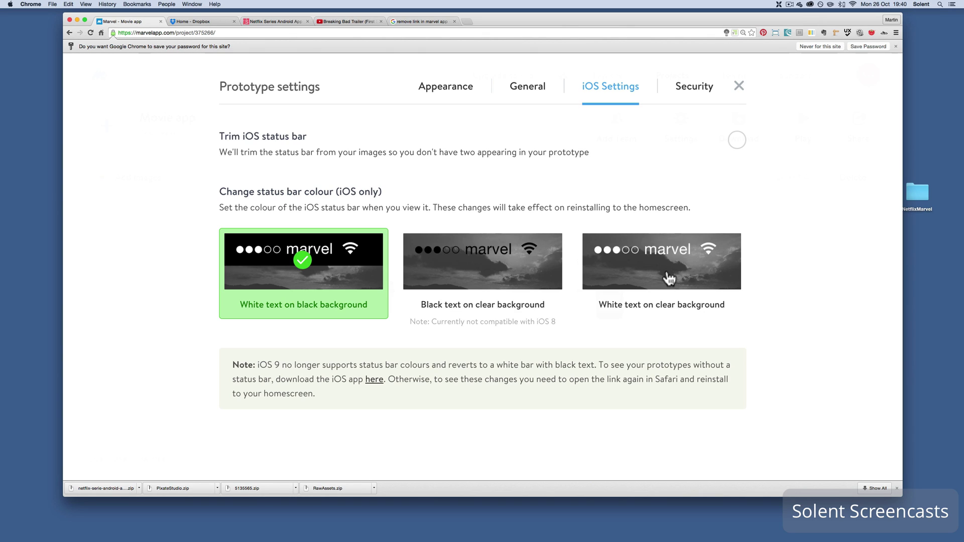
{"action": "left_click", "coordinate": [695, 90]}
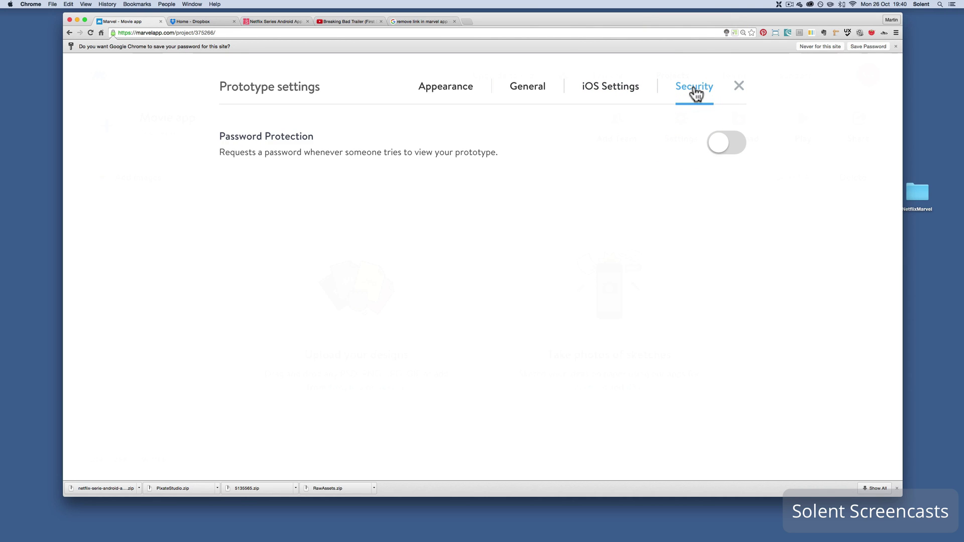
{"action": "left_click", "coordinate": [739, 88]}
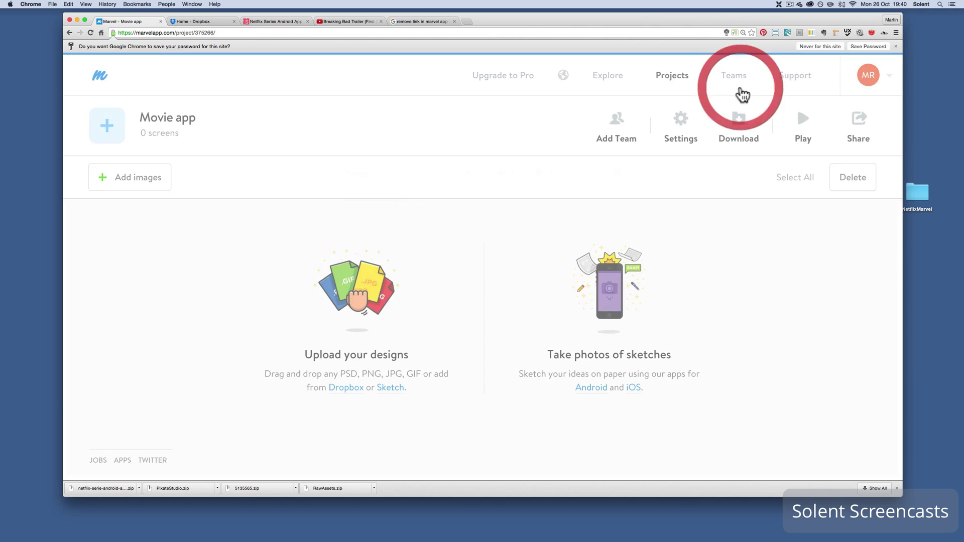
View the Breaking Bad Trailer embed code, then go to the Netflix Series Android App page
{"action": "left_click", "coordinate": [345, 21]}
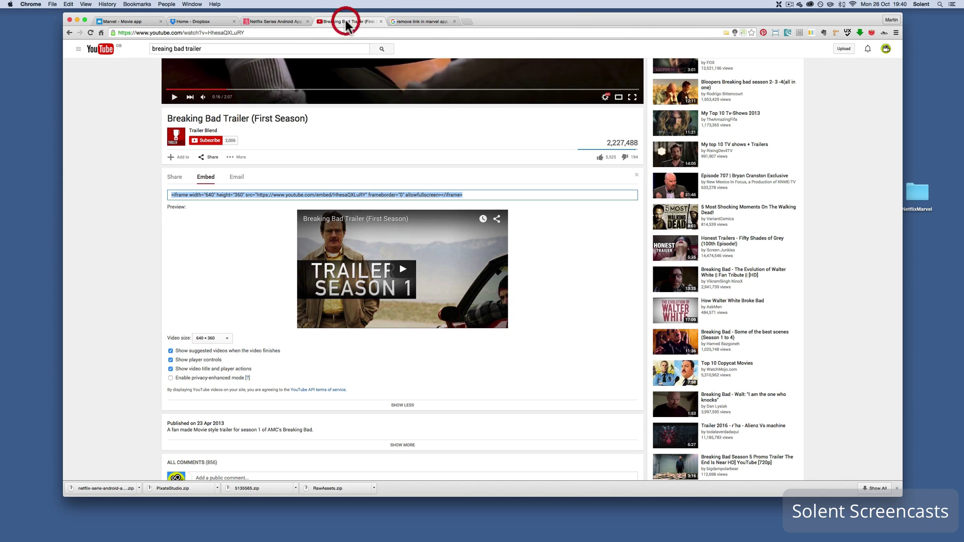
{"action": "left_click", "coordinate": [296, 22]}
{"action": "scroll", "coordinate": [414, 231], "scroll_direction": "up", "scroll_amount": 1}
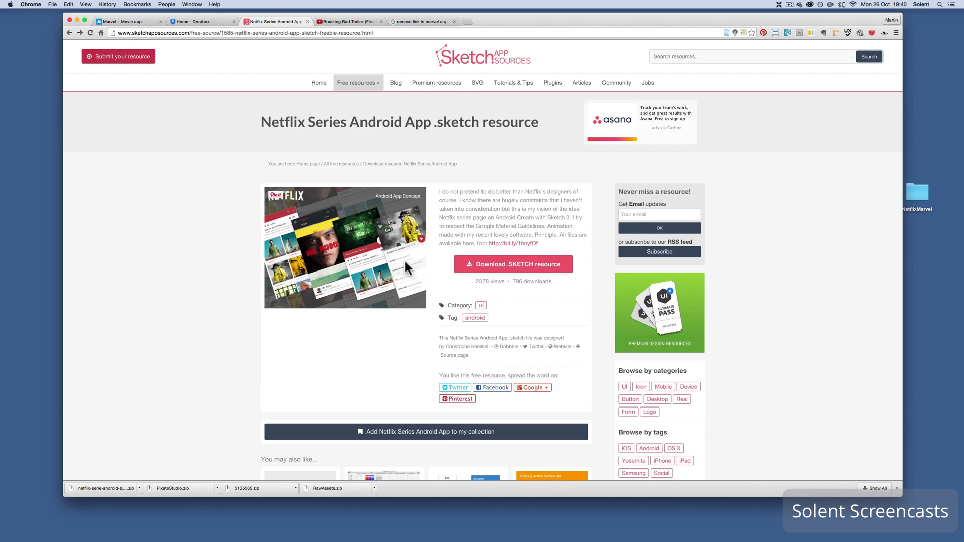
Scroll through the Netflix Series Android App .sketch resource page
{"action": "scroll", "coordinate": [405, 263], "scroll_direction": "down", "scroll_amount": 3}
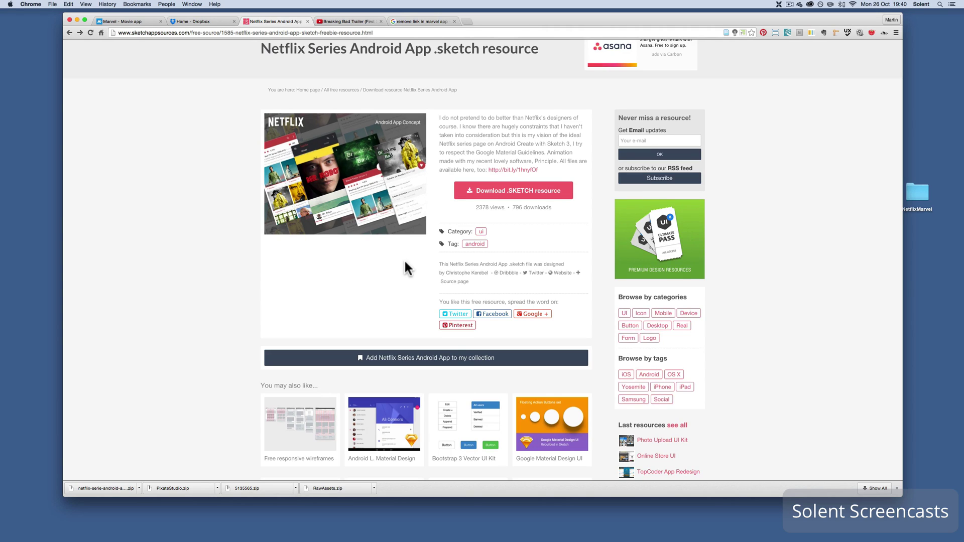
{"action": "scroll", "coordinate": [405, 262], "scroll_direction": "up", "scroll_amount": 3}
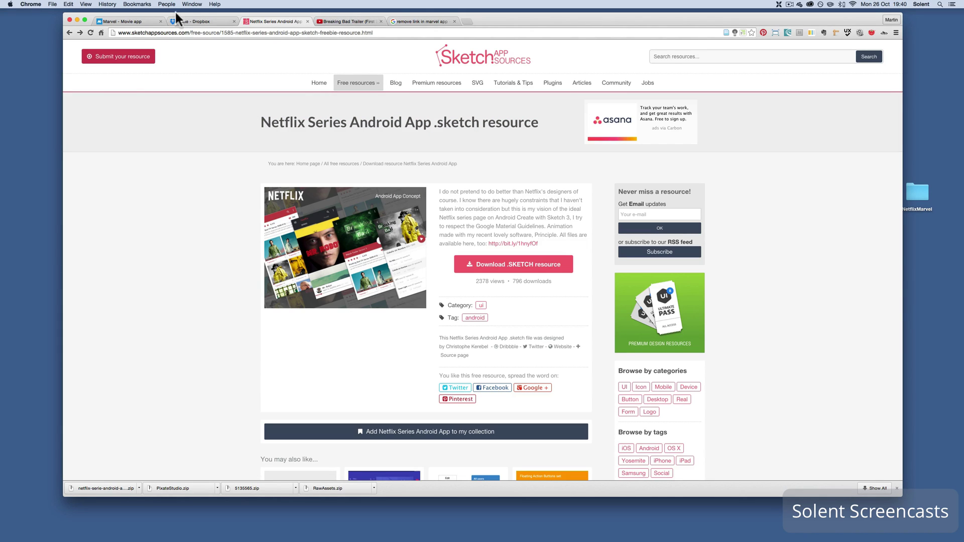
Upload BREAKING BAD1.png, BREAKING BAD3.png and BREAKINGBAD 2.png from the NetflixMarvel folder
{"action": "left_click", "coordinate": [132, 21]}
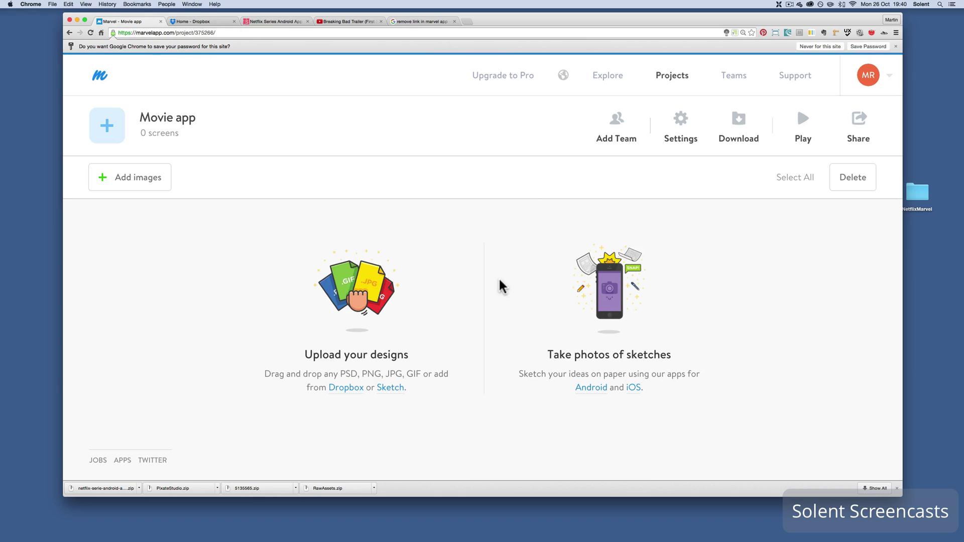
{"action": "left_click", "coordinate": [134, 184]}
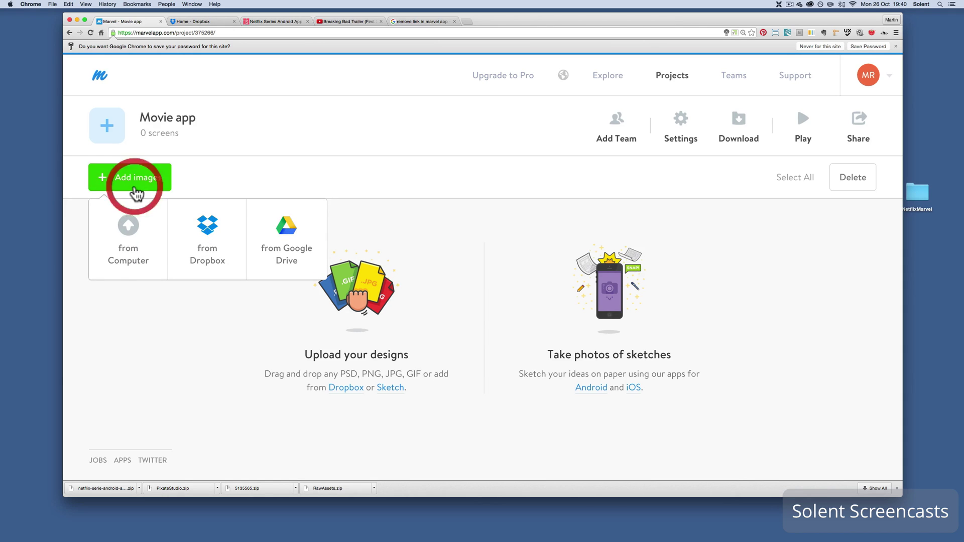
{"action": "left_click", "coordinate": [134, 239]}
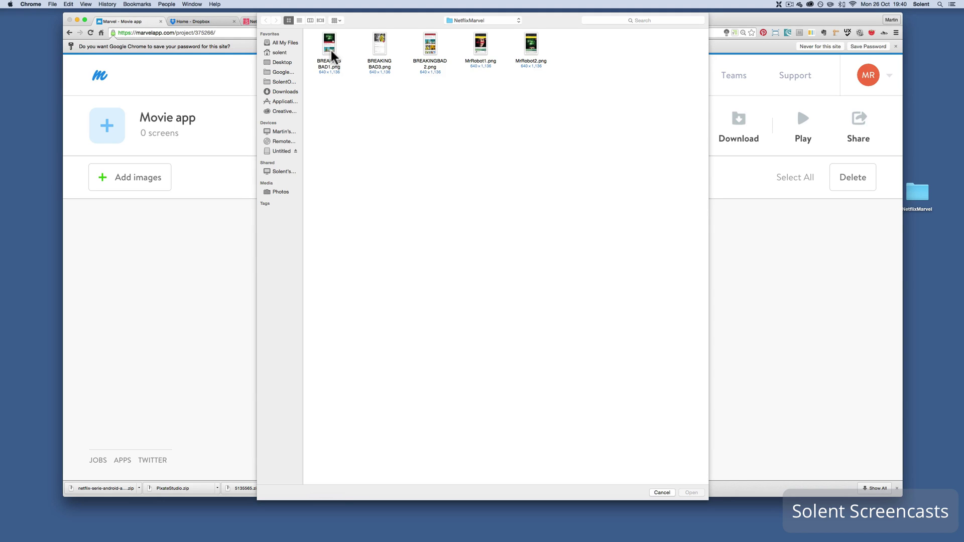
{"action": "left_click", "coordinate": [332, 55]}
{"action": "left_click", "coordinate": [383, 46], "text": "super"}
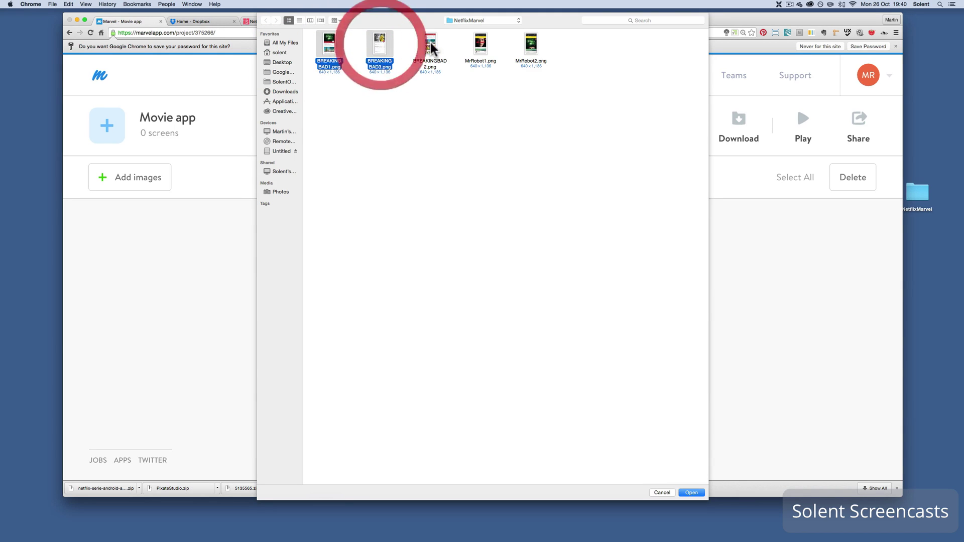
{"action": "left_click", "coordinate": [431, 48], "text": "super"}
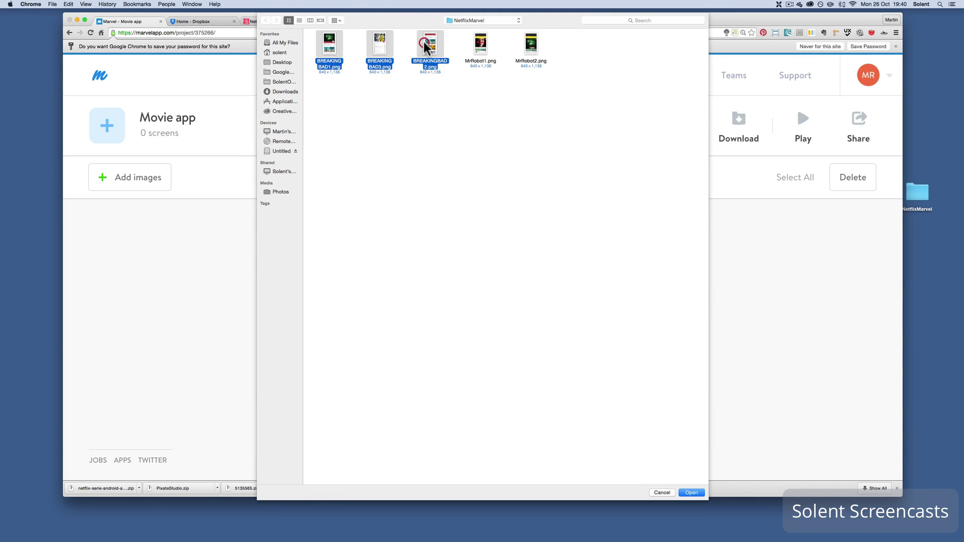
{"action": "left_click", "coordinate": [691, 493]}
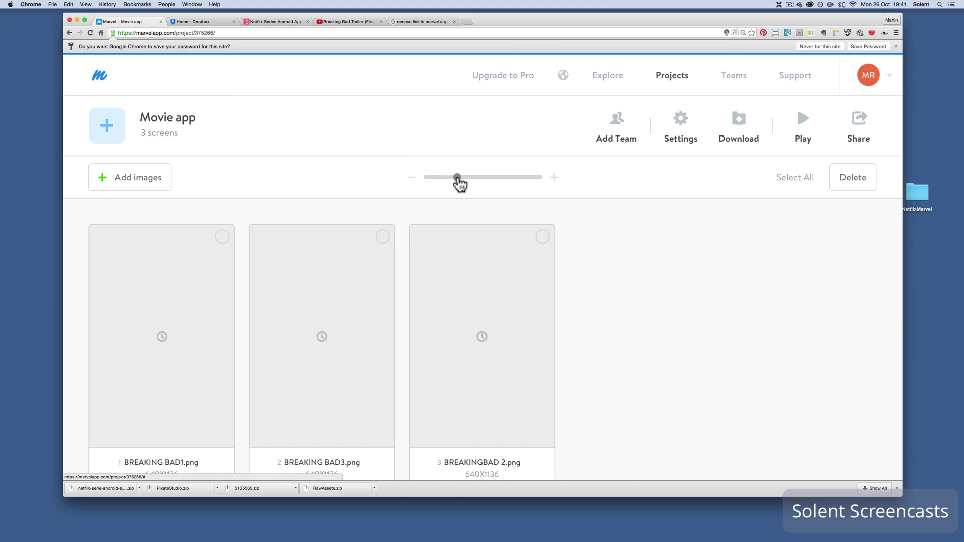
Drag BREAKINGBAD 2.png into the first screen position, zooming thumbnails out and back in
{"action": "left_click_drag", "start_coordinate": [460, 185], "coordinate": [437, 181]}
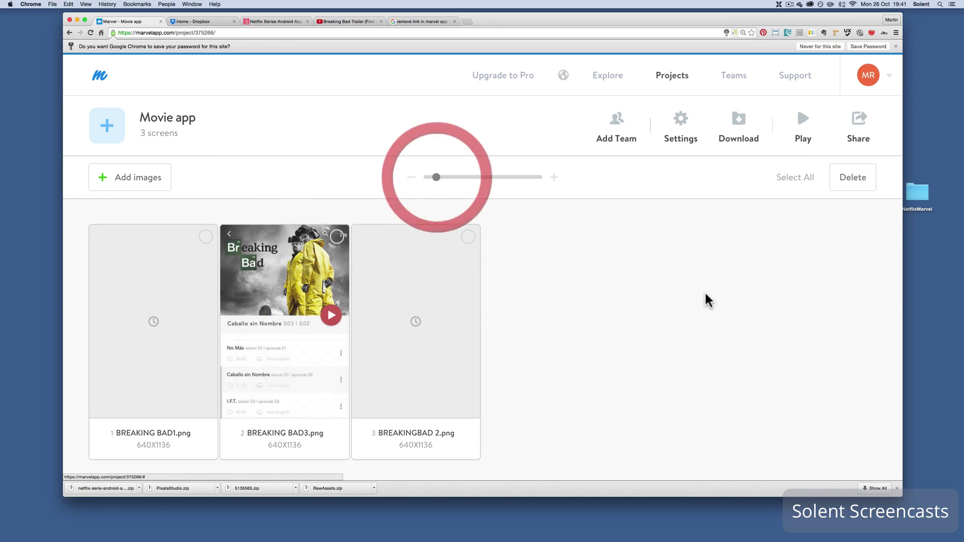
{"action": "mouse_move", "coordinate": [443, 305]}
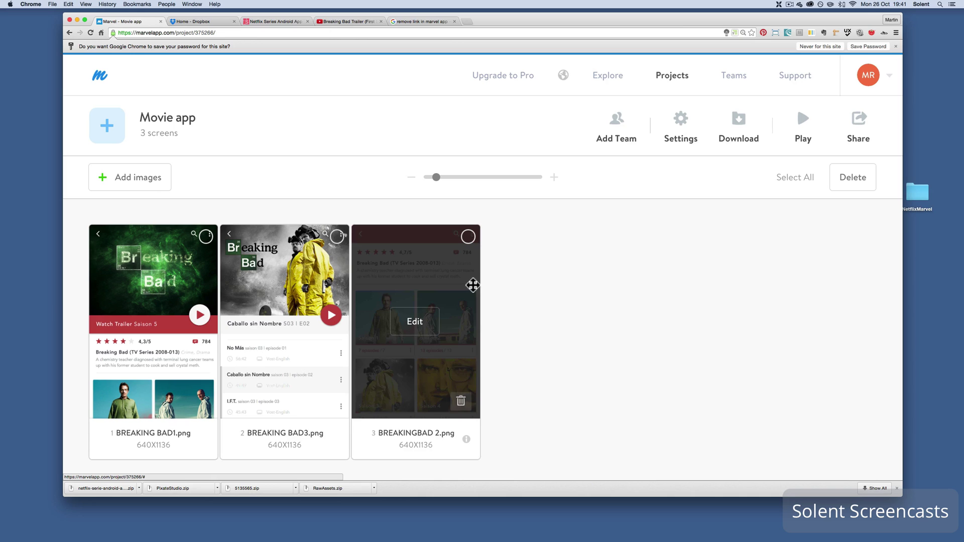
{"action": "left_click_drag", "start_coordinate": [473, 285], "coordinate": [165, 286]}
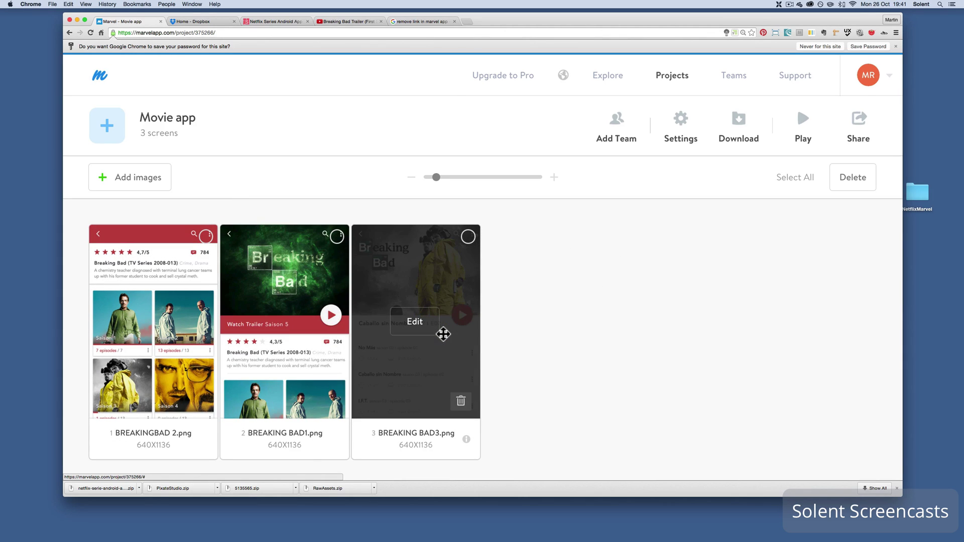
{"action": "mouse_move", "coordinate": [437, 179]}
{"action": "left_mouse_down"}
{"action": "mouse_move", "coordinate": [522, 182]}
{"action": "mouse_move", "coordinate": [433, 173]}
{"action": "left_mouse_up"}
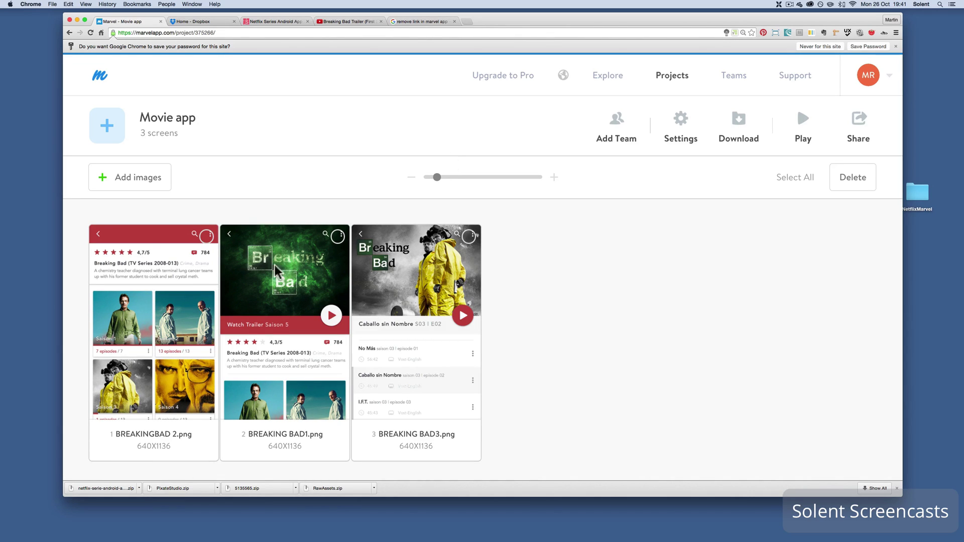
Add a Saison 1 hotspot on BREAKINGBAD 2.png linking to BREAKING BAD1.png with Slide Up on tap
{"action": "mouse_move", "coordinate": [123, 394]}
{"action": "left_click", "coordinate": [153, 324]}
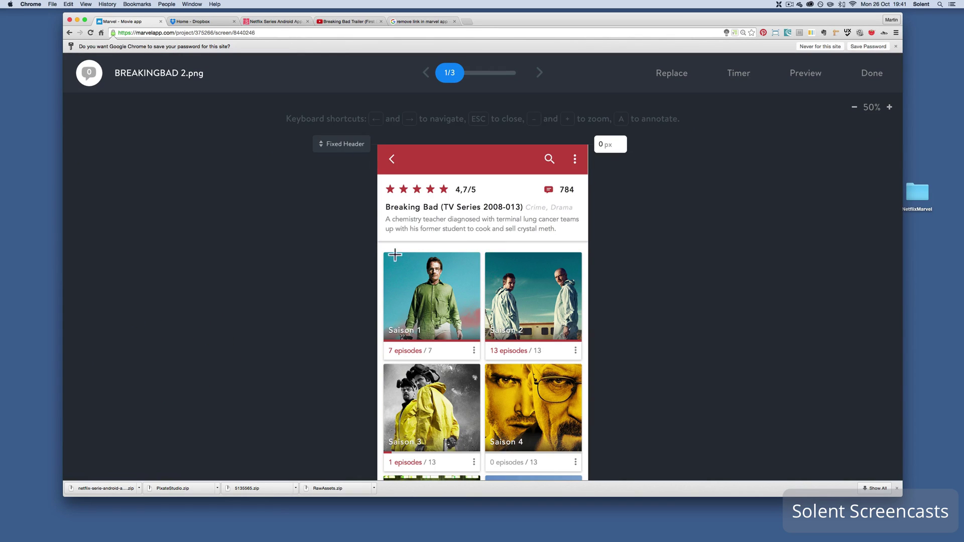
{"action": "left_click_drag", "start_coordinate": [383, 253], "coordinate": [481, 360]}
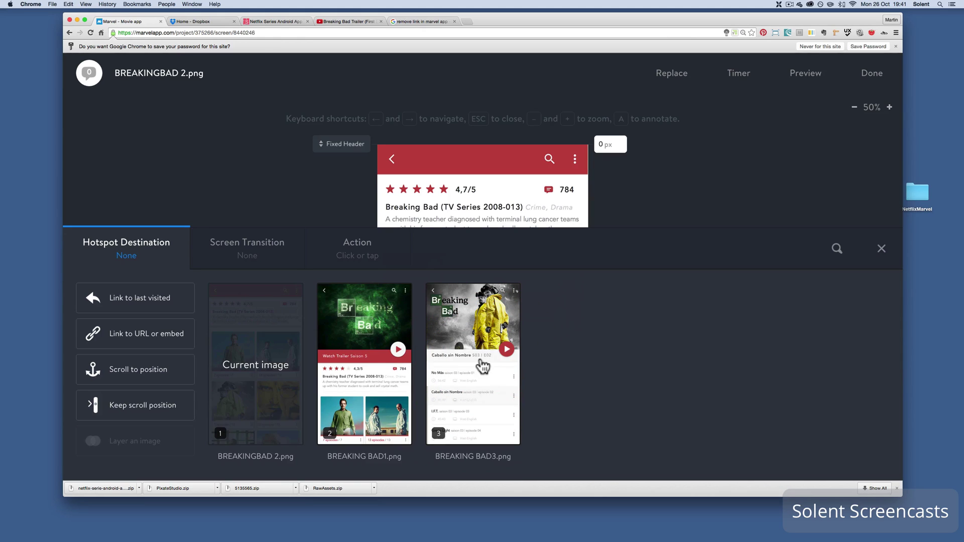
{"action": "left_click", "coordinate": [373, 363]}
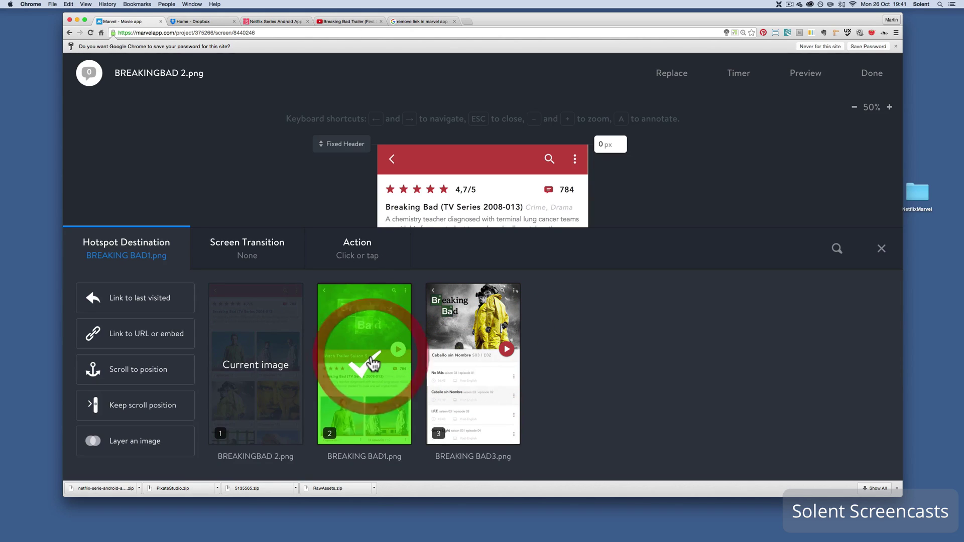
{"action": "left_click", "coordinate": [244, 251]}
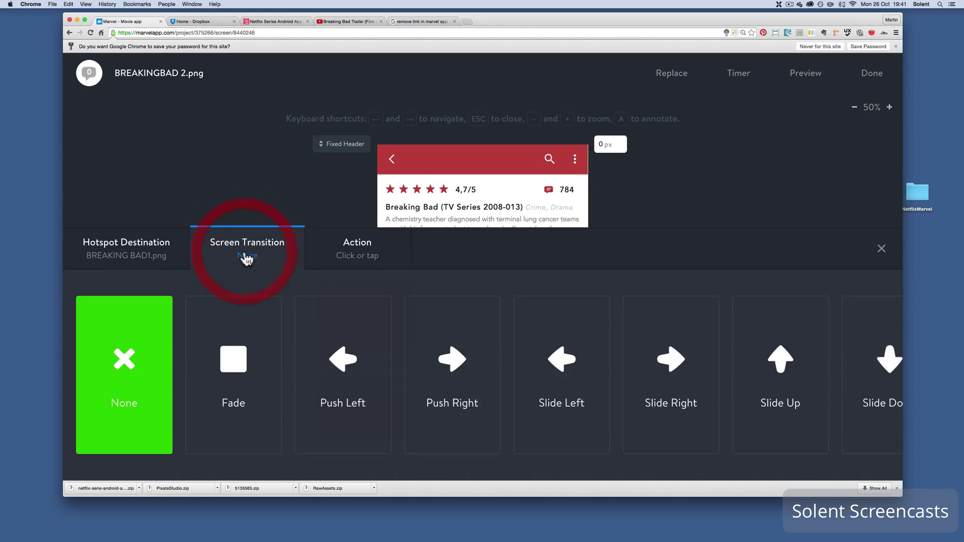
{"action": "left_click", "coordinate": [767, 386]}
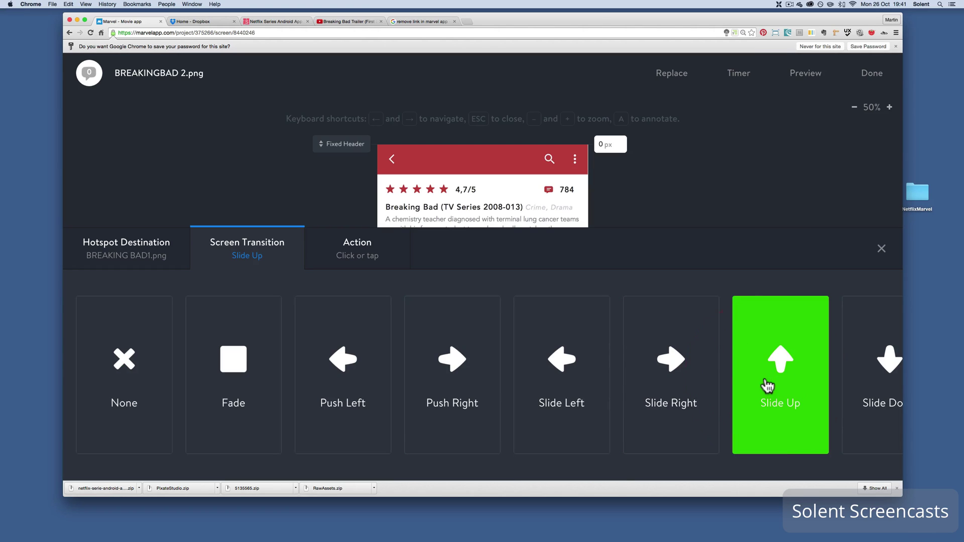
{"action": "left_click", "coordinate": [360, 254]}
{"action": "scroll", "coordinate": [343, 394], "scroll_direction": "right", "scroll_amount": 3}
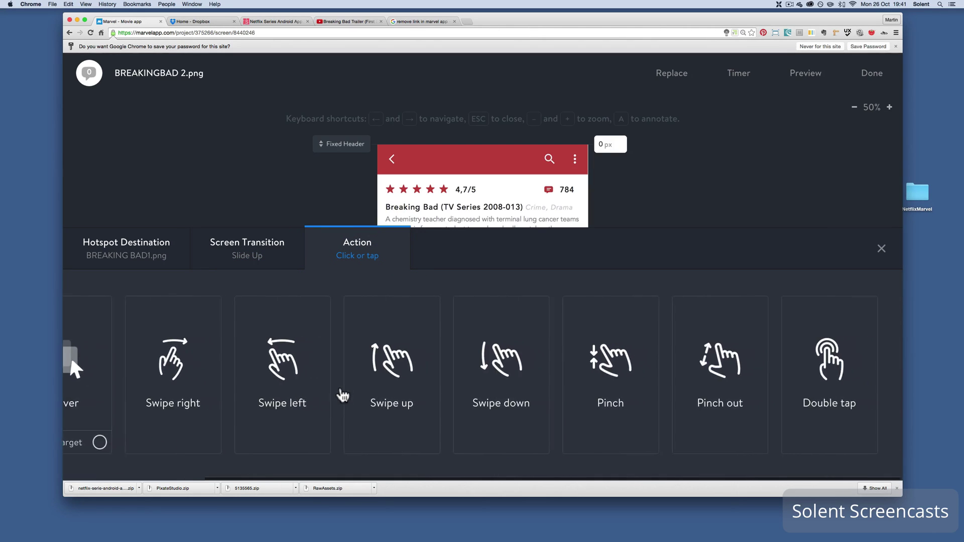
{"action": "scroll", "coordinate": [343, 395], "scroll_direction": "left", "scroll_amount": 3}
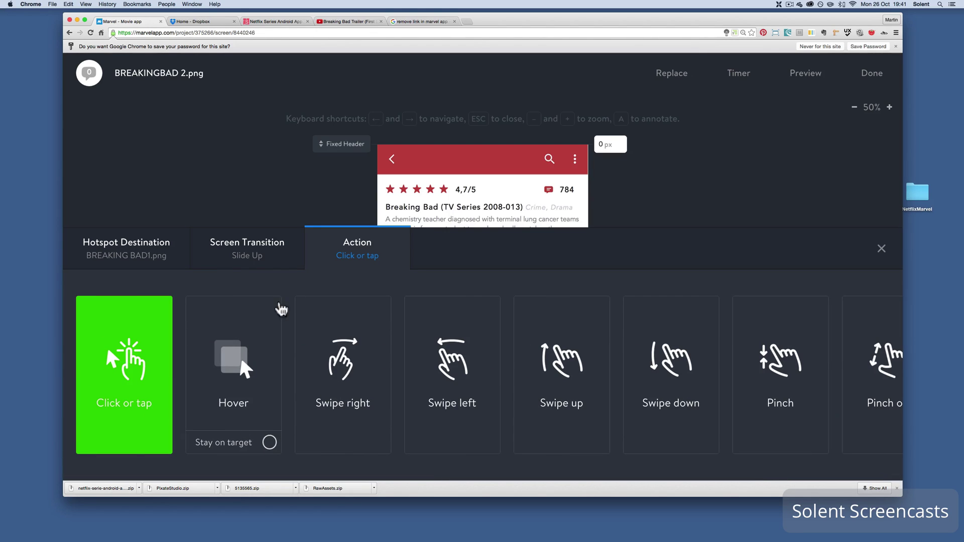
{"action": "left_click", "coordinate": [881, 251]}
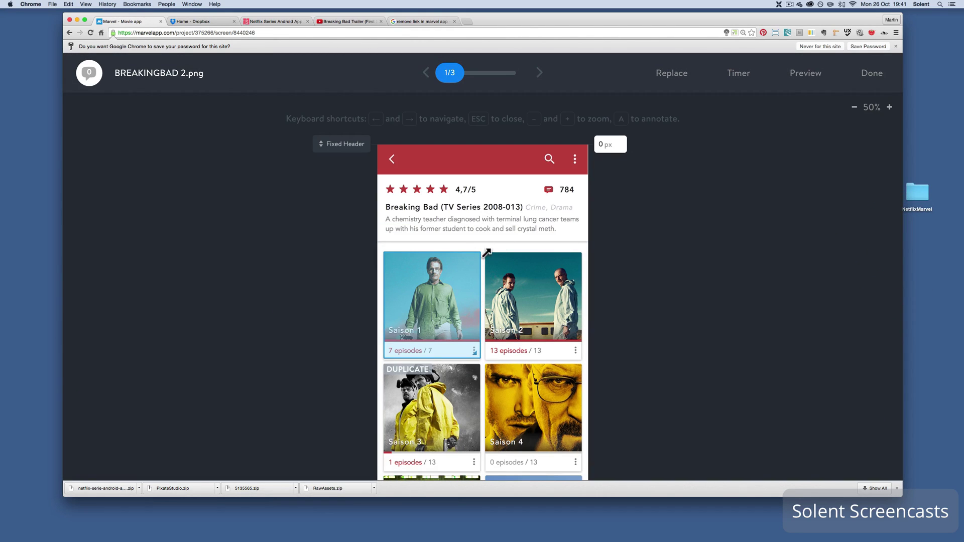
Add a Saison 2 hotspot linking to BREAKING BAD3.png with Slide Up on click or tap
{"action": "left_click_drag", "start_coordinate": [488, 254], "coordinate": [582, 360]}
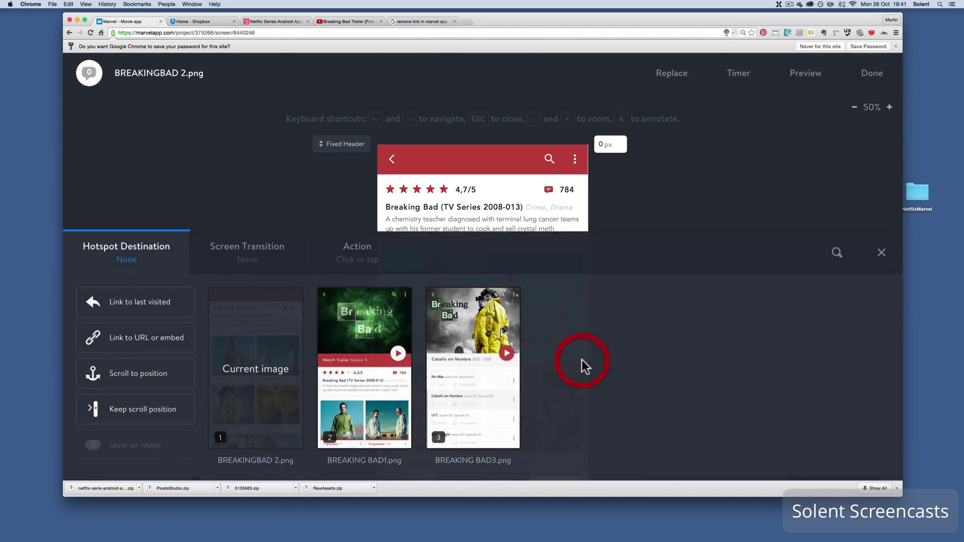
{"action": "left_click", "coordinate": [462, 357]}
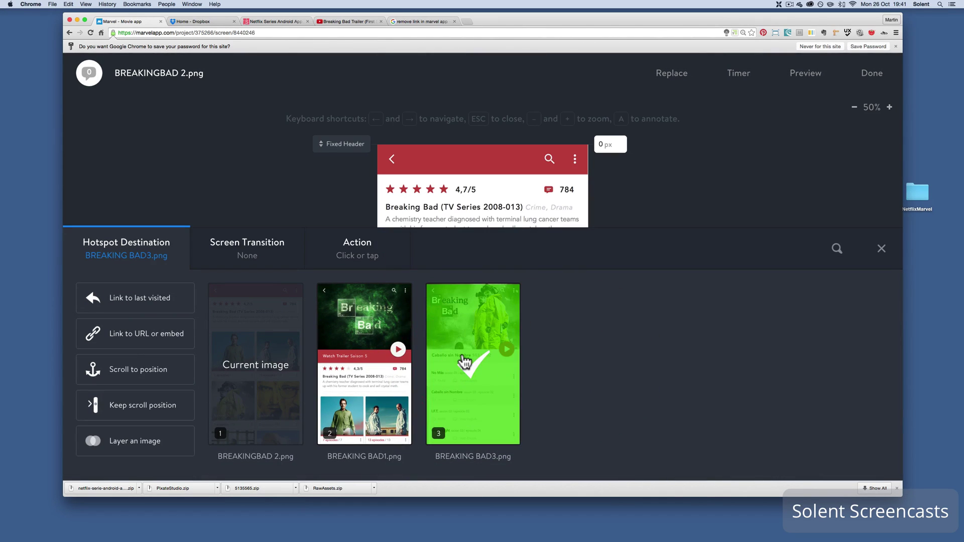
{"action": "left_click", "coordinate": [269, 260]}
{"action": "left_click", "coordinate": [771, 407]}
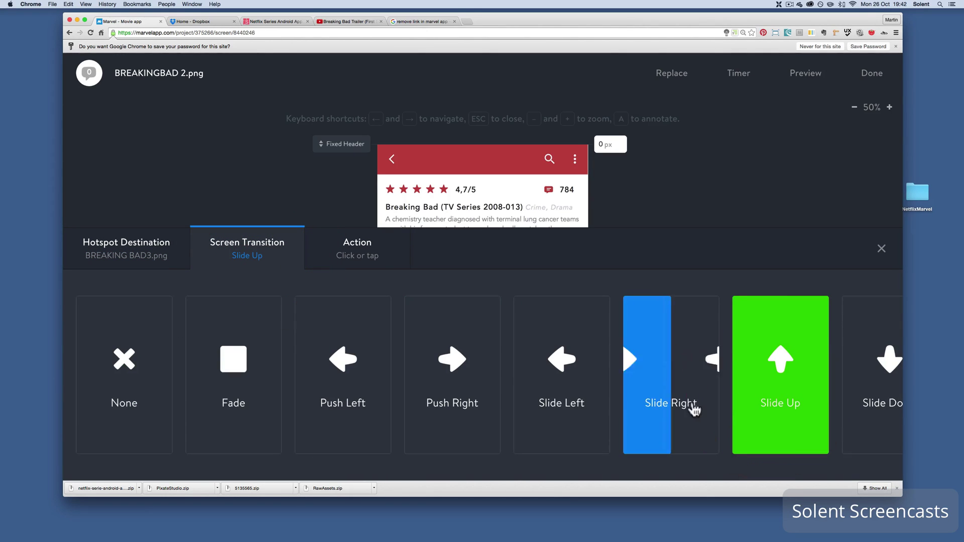
{"action": "left_click", "coordinate": [357, 246]}
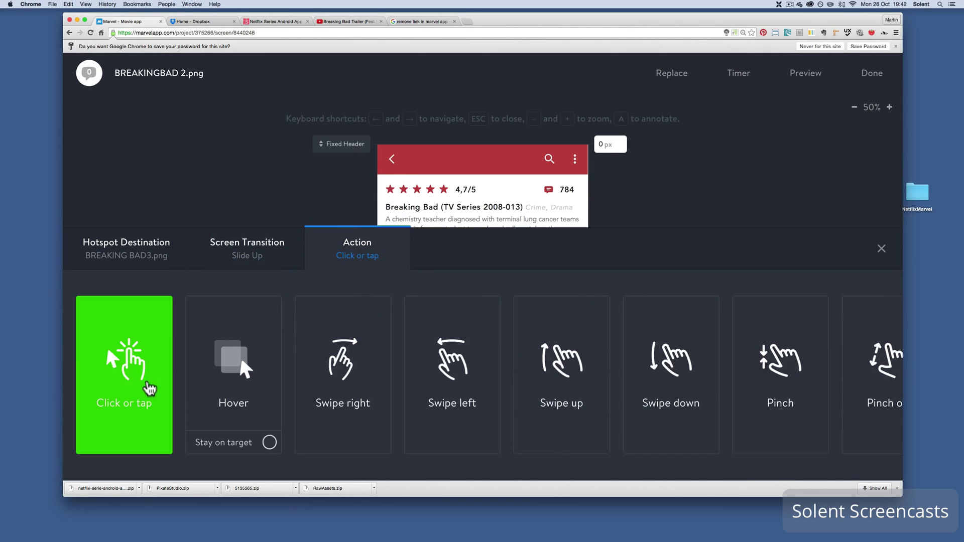
{"action": "left_click", "coordinate": [882, 249]}
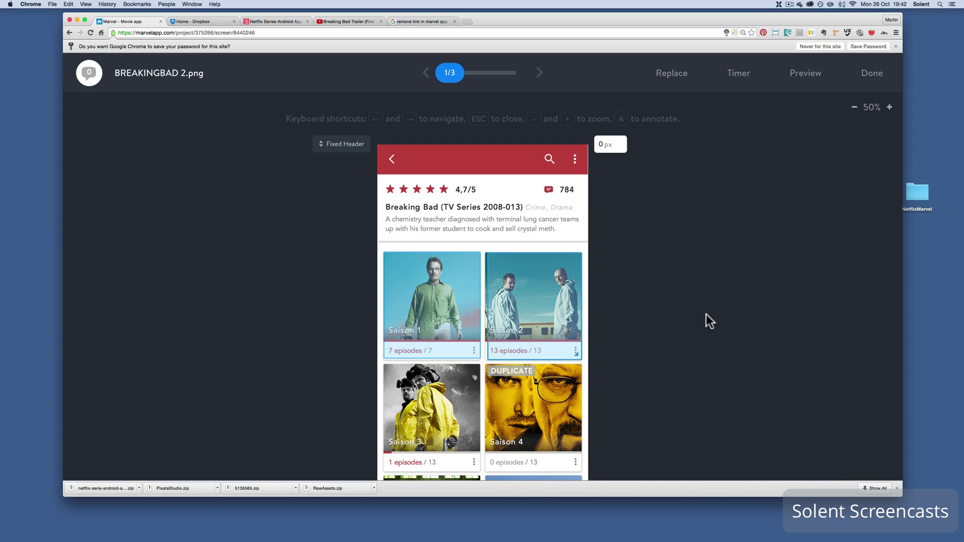
Resize and reposition the Saison 2 hotspot so it fits the card
{"action": "mouse_move", "coordinate": [489, 302]}
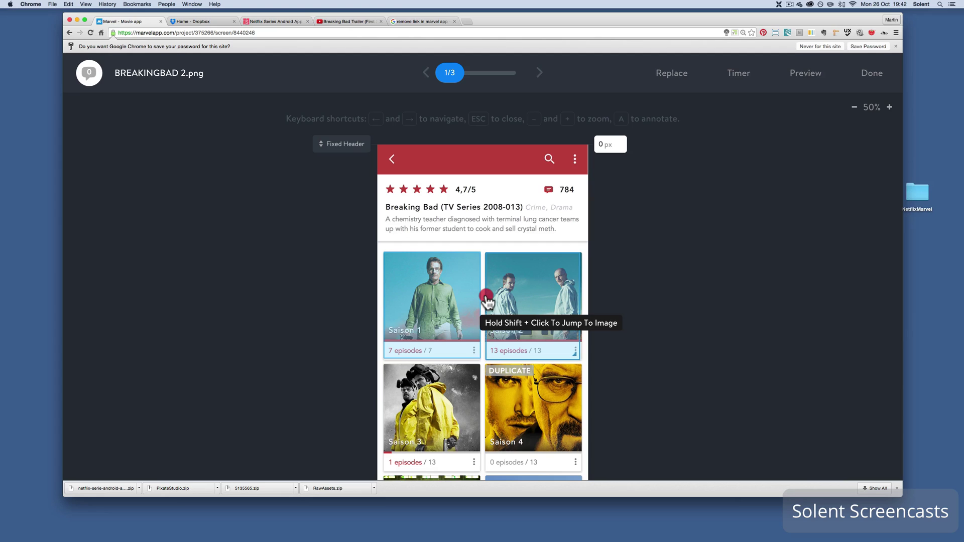
{"action": "left_click", "coordinate": [490, 300]}
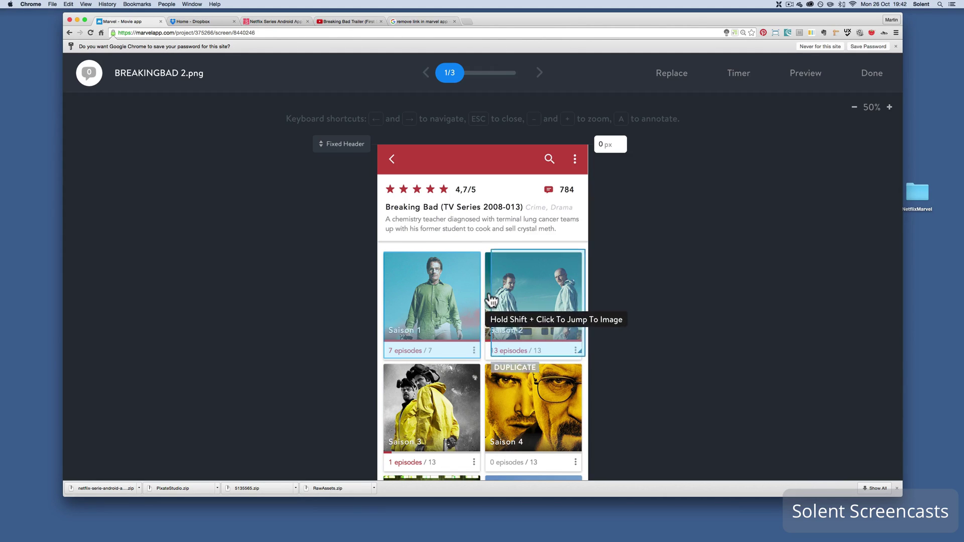
{"action": "left_click", "coordinate": [487, 300]}
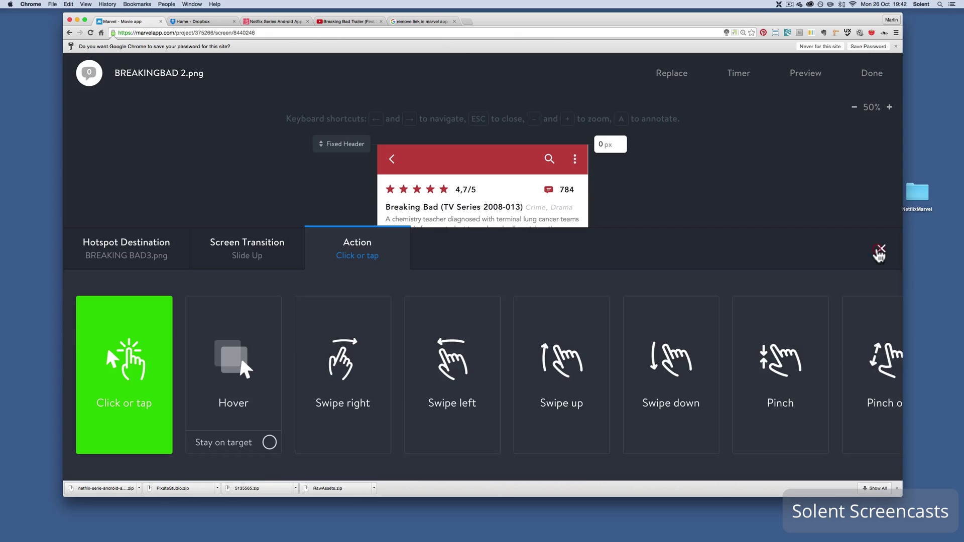
{"action": "left_click", "coordinate": [880, 249]}
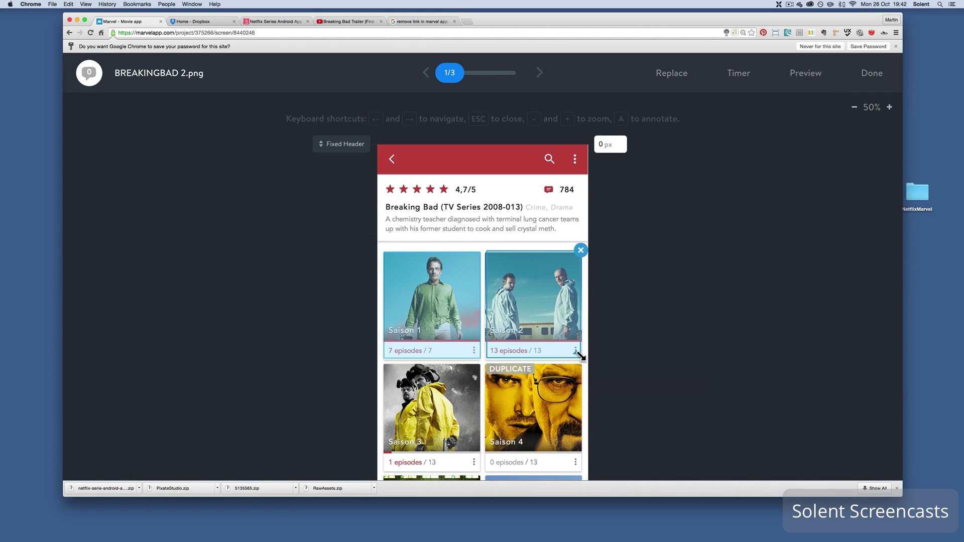
{"action": "mouse_move", "coordinate": [576, 354]}
{"action": "left_mouse_down"}
{"action": "mouse_move", "coordinate": [602, 382]}
{"action": "mouse_move", "coordinate": [587, 352]}
{"action": "mouse_move", "coordinate": [581, 357]}
{"action": "left_mouse_up"}
{"action": "left_click_drag", "start_coordinate": [564, 299], "coordinate": [561, 296]}
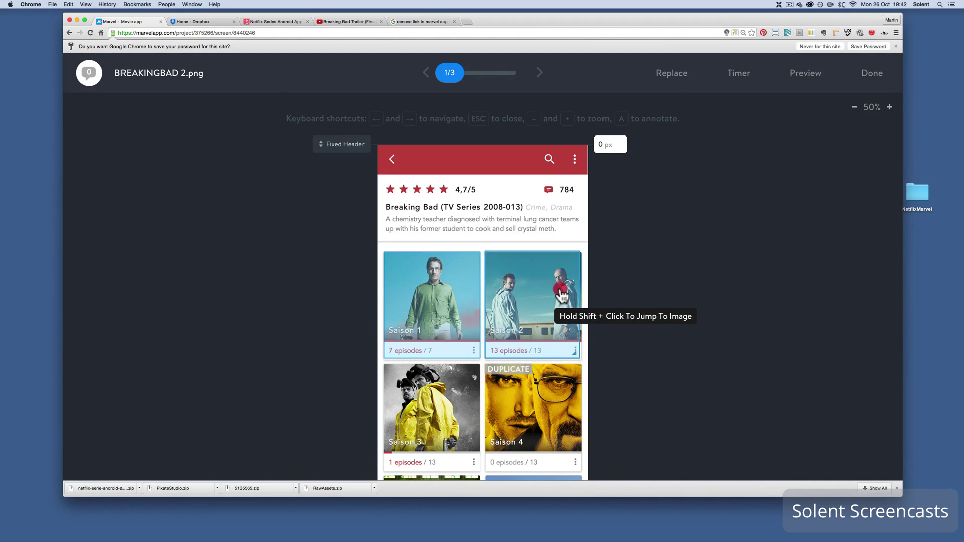
{"action": "left_click", "coordinate": [562, 295]}
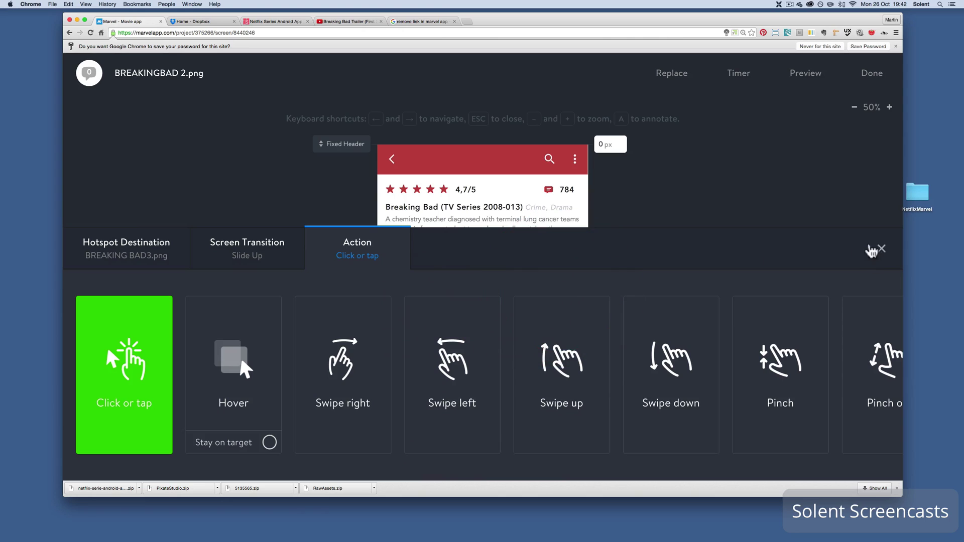
{"action": "left_click", "coordinate": [882, 249]}
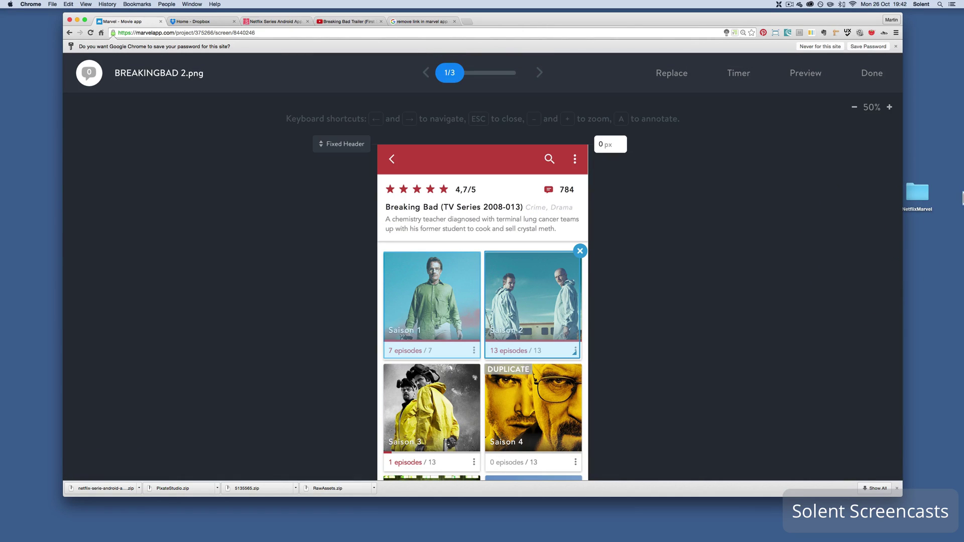
Open BREAKING BAD1.png in the editor and fix its header 422 px from the top
{"action": "left_click", "coordinate": [872, 73]}
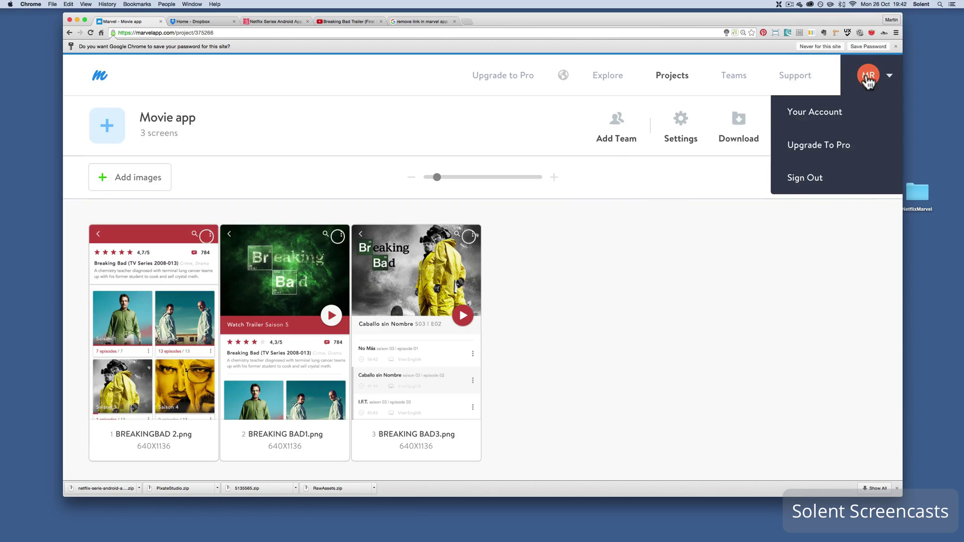
{"action": "mouse_move", "coordinate": [817, 98]}
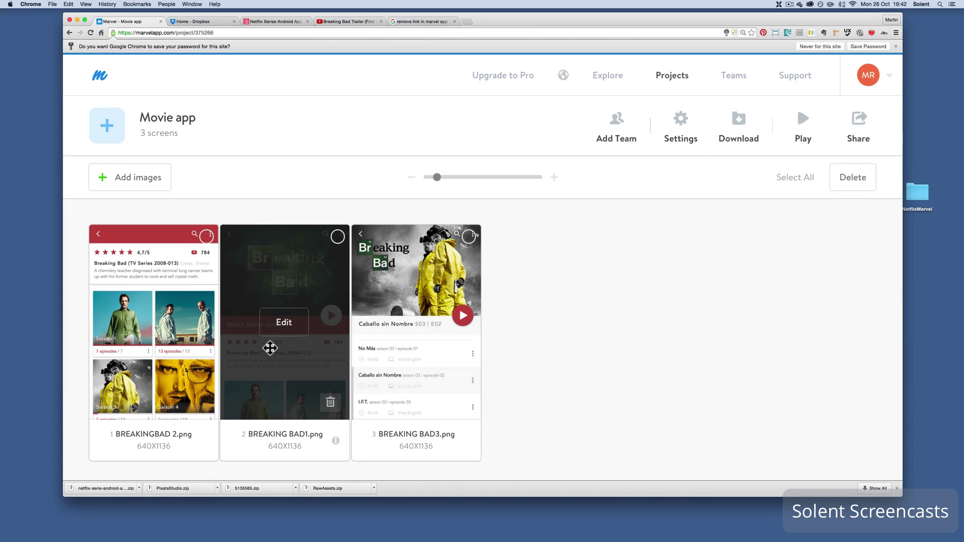
{"action": "left_click", "coordinate": [283, 326]}
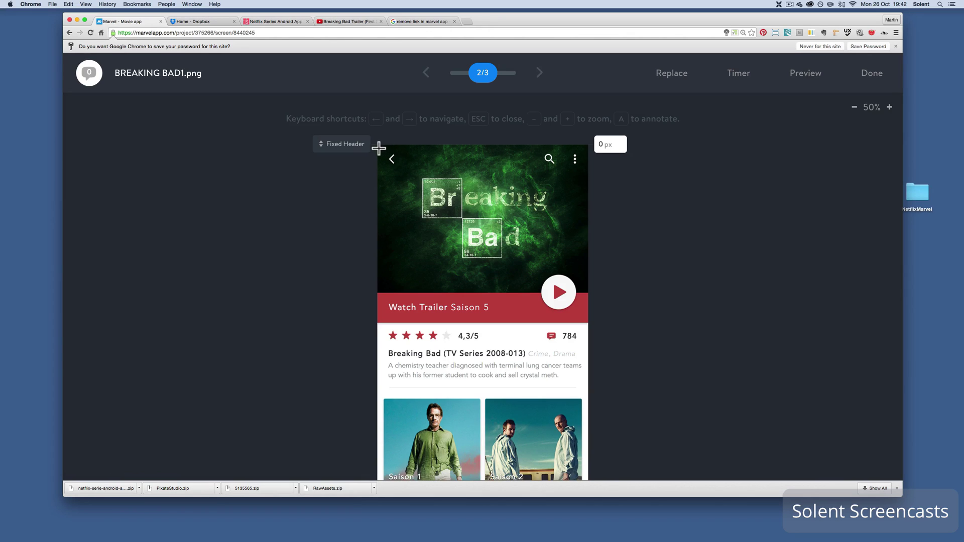
{"action": "left_click_drag", "start_coordinate": [378, 147], "coordinate": [450, 140]}
Draw a hotspot over the header and trailer area and set its link type to Embed
{"action": "left_click_drag", "start_coordinate": [377, 146], "coordinate": [615, 324]}
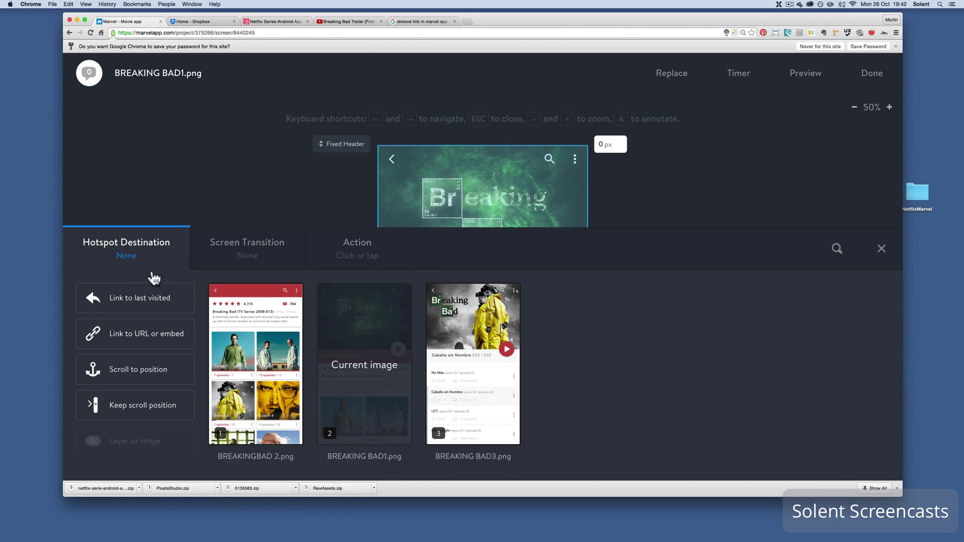
{"action": "left_click", "coordinate": [139, 346]}
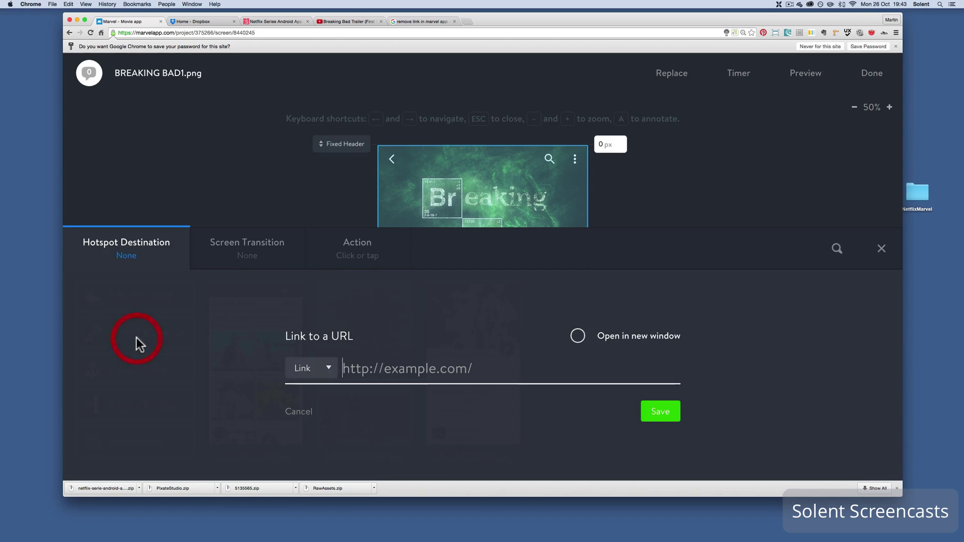
{"action": "left_click", "coordinate": [326, 369]}
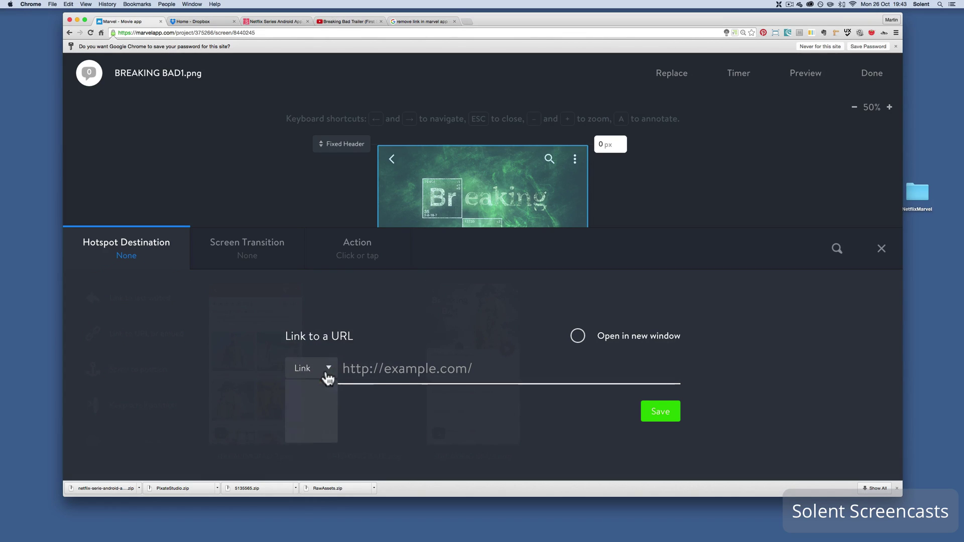
{"action": "left_click", "coordinate": [318, 434]}
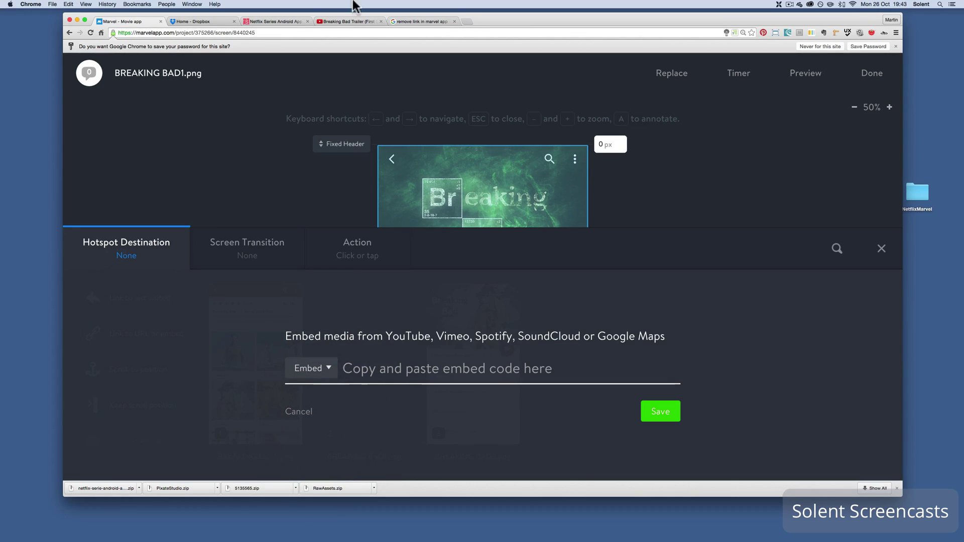
Keep the Breaking Bad trailer's YouTube embed at 640 × 360 and select the whole iframe code
{"action": "left_click", "coordinate": [333, 21]}
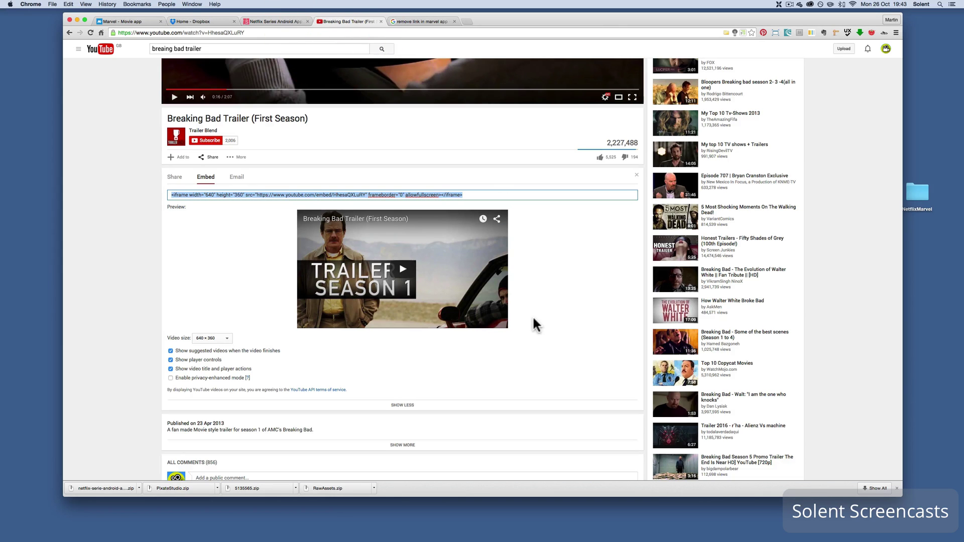
{"action": "scroll", "coordinate": [534, 319], "scroll_direction": "up", "scroll_amount": 2}
{"action": "scroll", "coordinate": [534, 320], "scroll_direction": "up", "scroll_amount": 3}
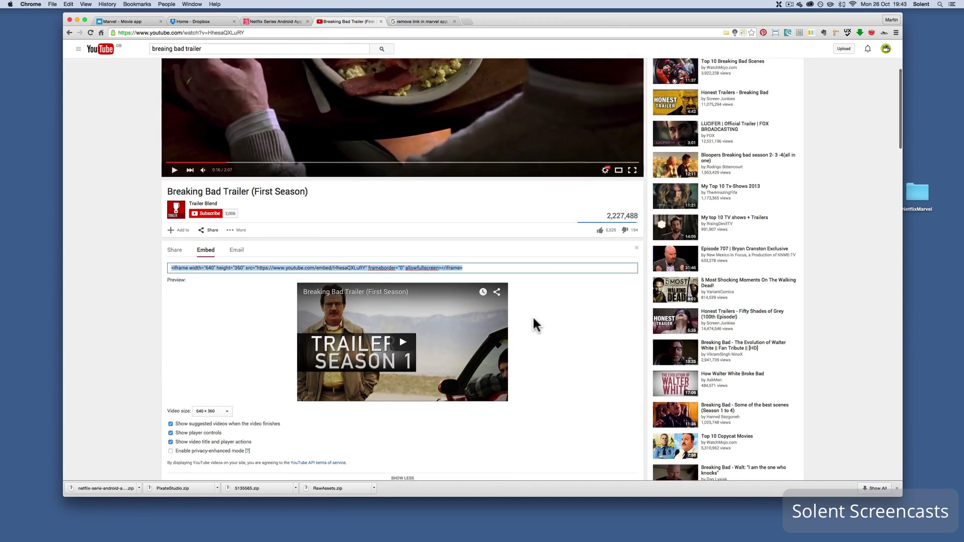
{"action": "scroll", "coordinate": [533, 320], "scroll_direction": "down", "scroll_amount": 5}
{"action": "scroll", "coordinate": [533, 320], "scroll_direction": "up", "scroll_amount": 1}
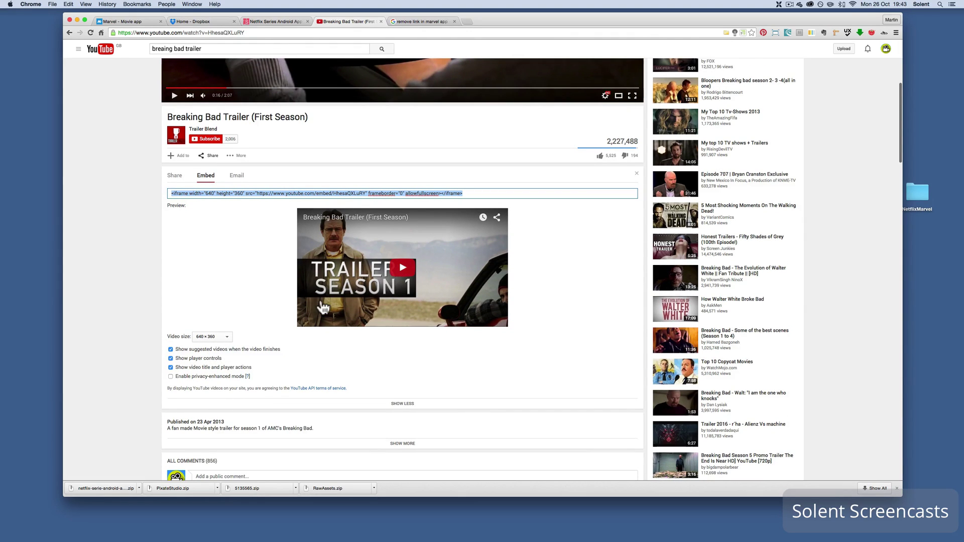
{"action": "left_click", "coordinate": [225, 336]}
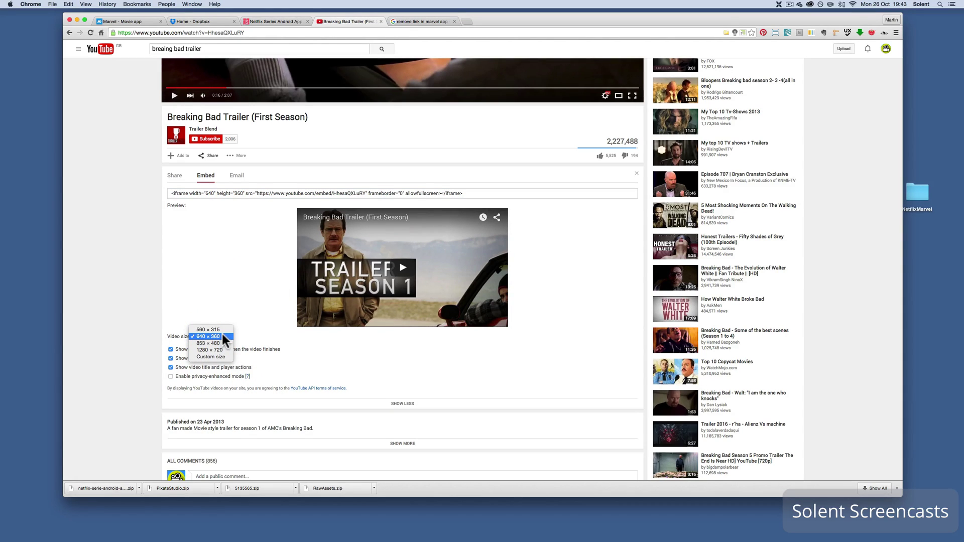
{"action": "left_click", "coordinate": [222, 336]}
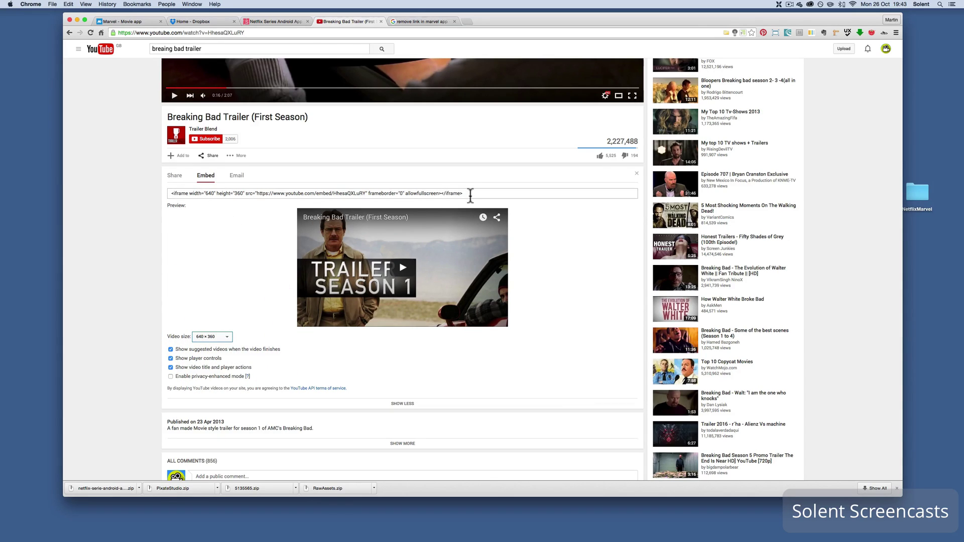
{"action": "left_click_drag", "start_coordinate": [463, 193], "coordinate": [150, 147]}
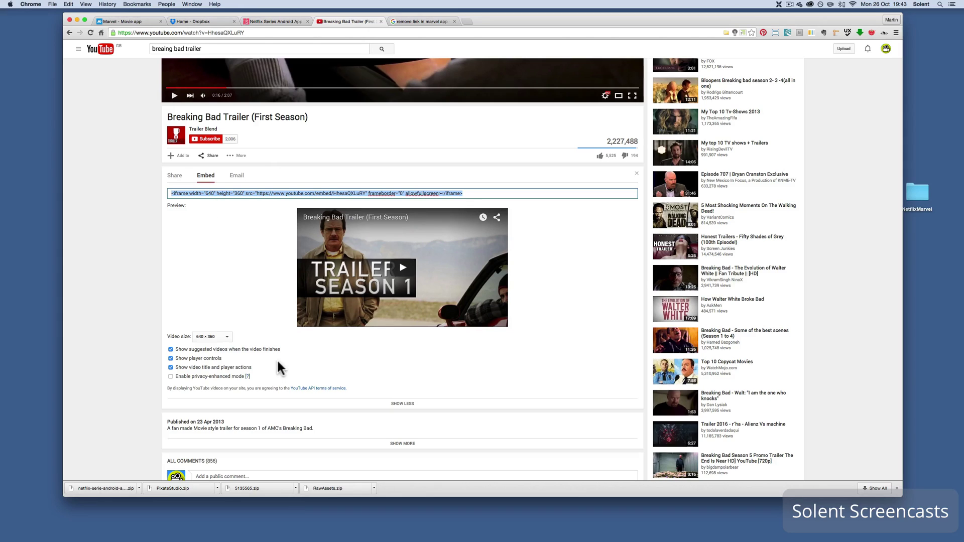
Paste the trailer iframe into BREAKING BAD1.png's hotspot embed field, save it, and go back to Movie app
{"action": "left_click", "coordinate": [123, 21]}
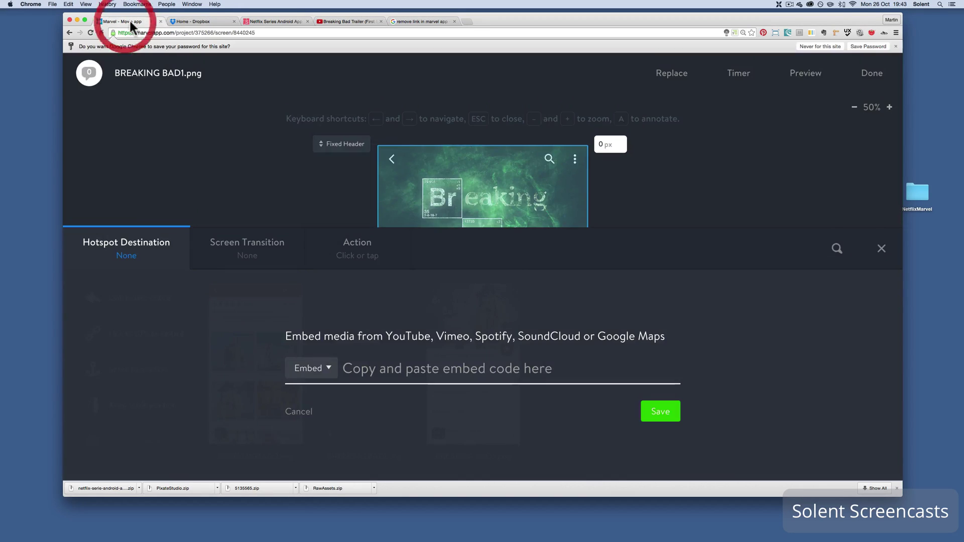
{"action": "left_click", "coordinate": [357, 370]}
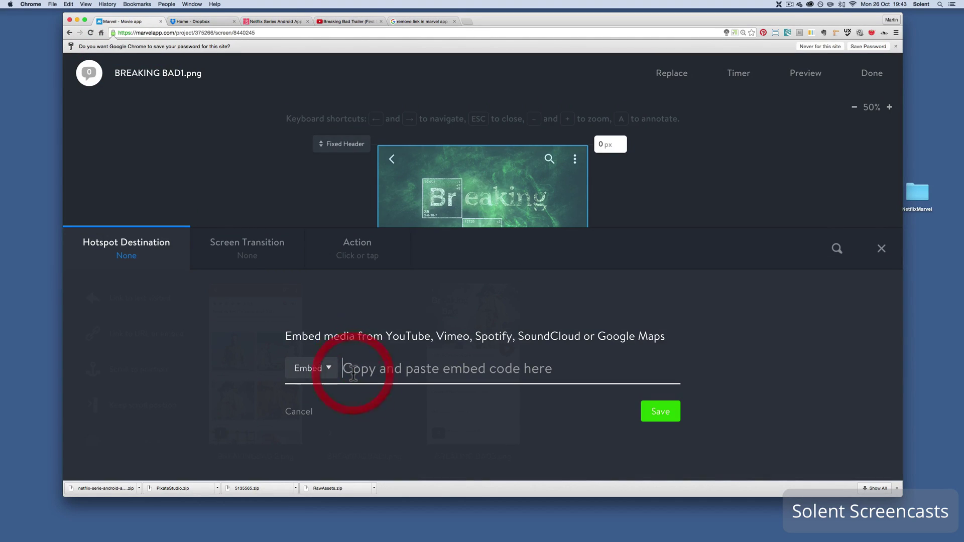
{"action": "key", "text": "super+v"}
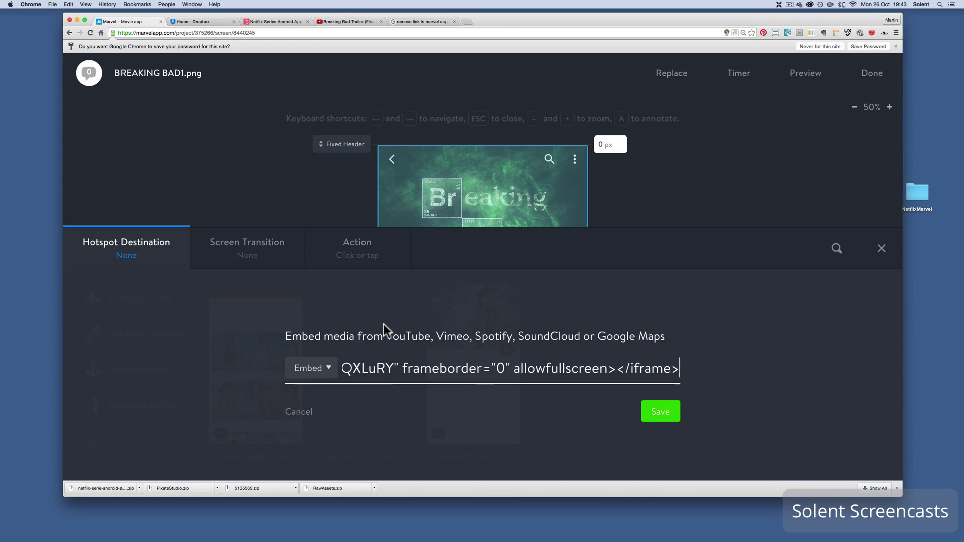
{"action": "key", "text": "super+Left"}
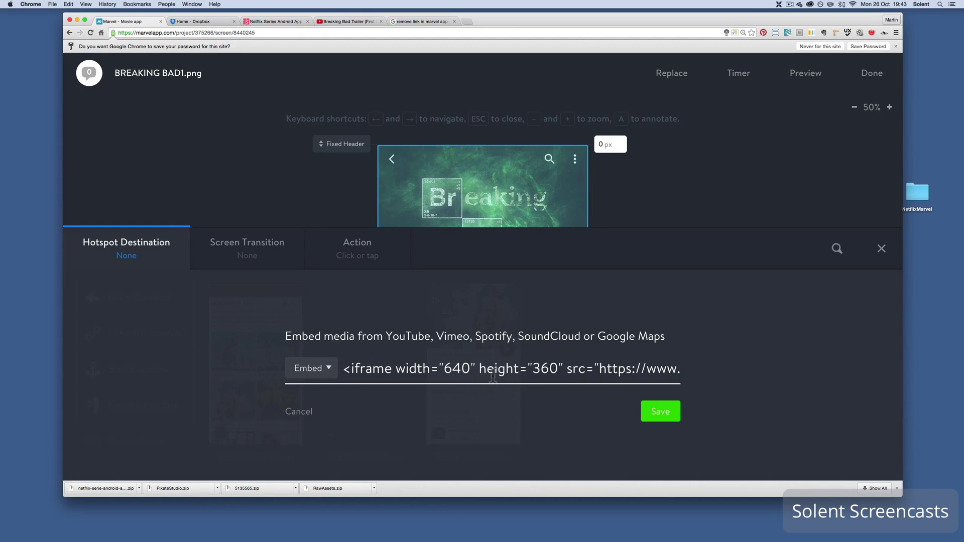
{"action": "left_click", "coordinate": [672, 419]}
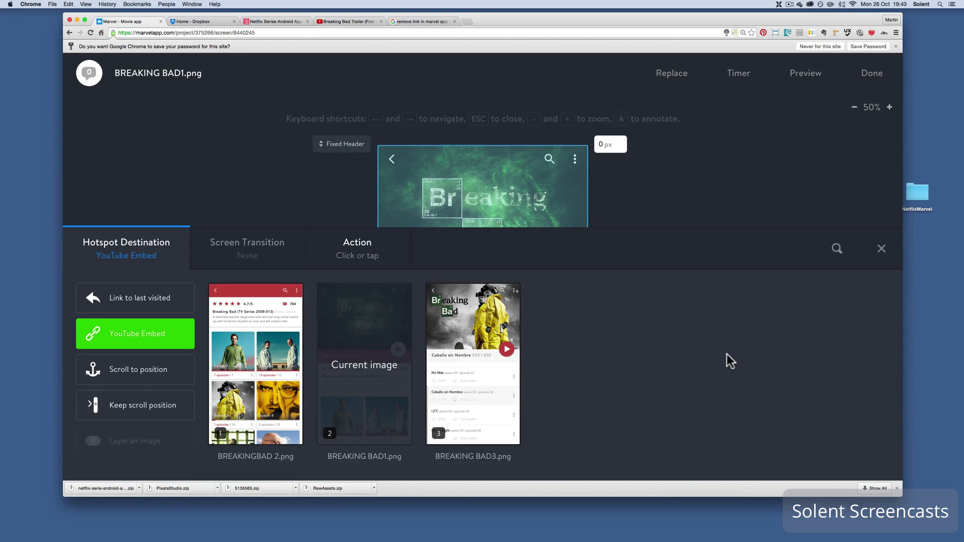
{"action": "left_click", "coordinate": [882, 250]}
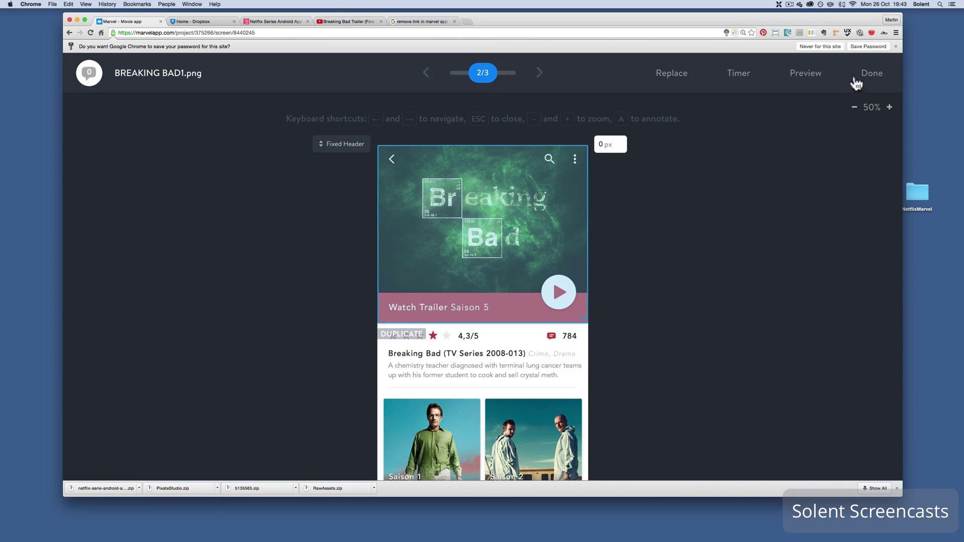
{"action": "left_click", "coordinate": [870, 77]}
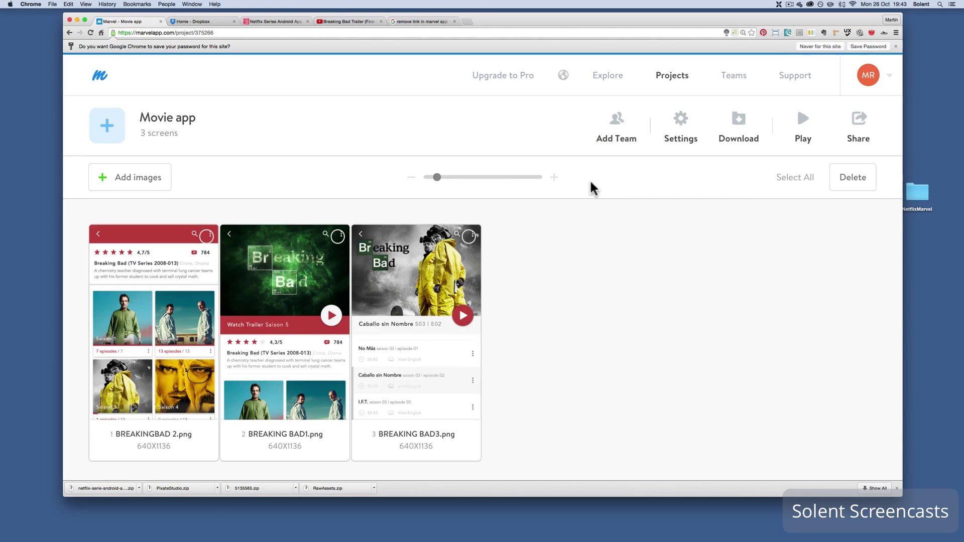
Open BREAKING BAD3.png for editing and draw a hotspot over its top image
{"action": "mouse_move", "coordinate": [390, 293]}
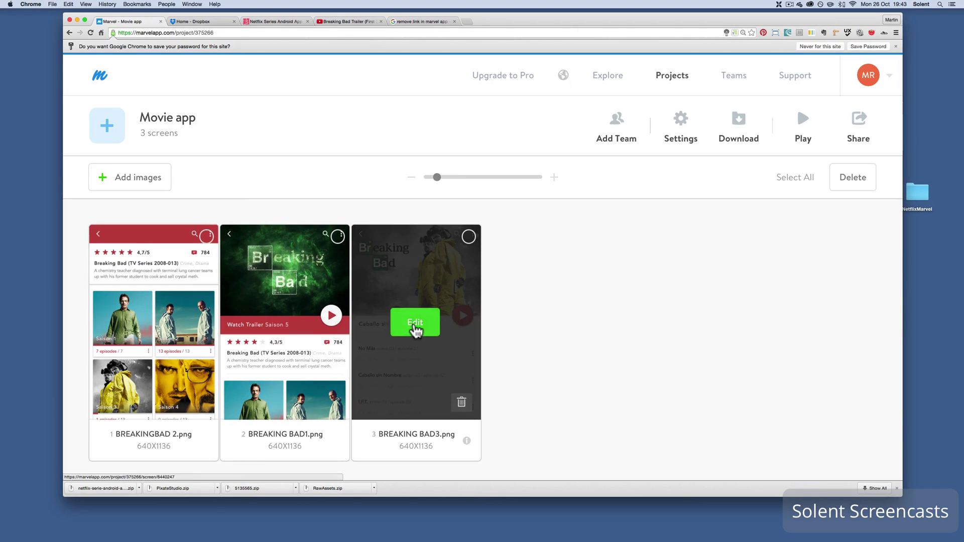
{"action": "left_click", "coordinate": [415, 324]}
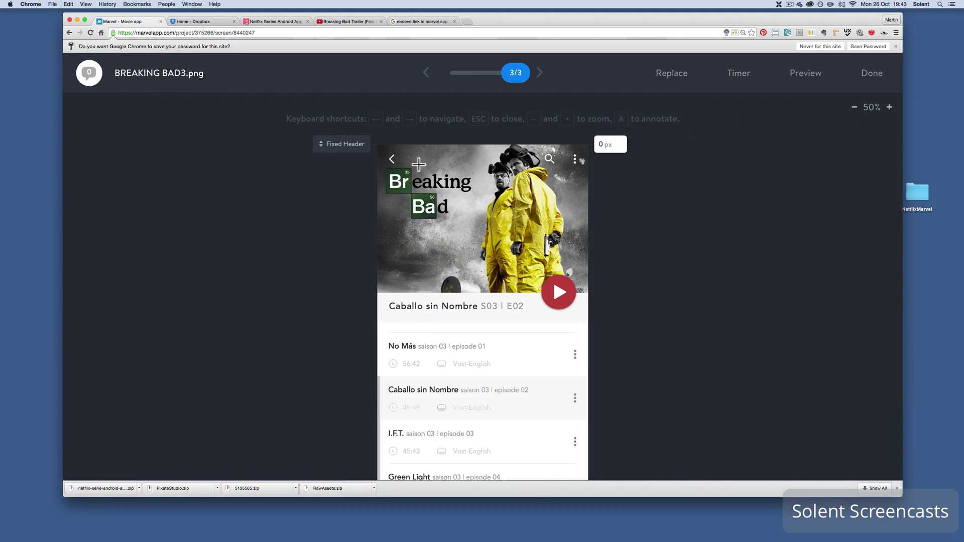
{"action": "left_click_drag", "start_coordinate": [378, 145], "coordinate": [590, 332]}
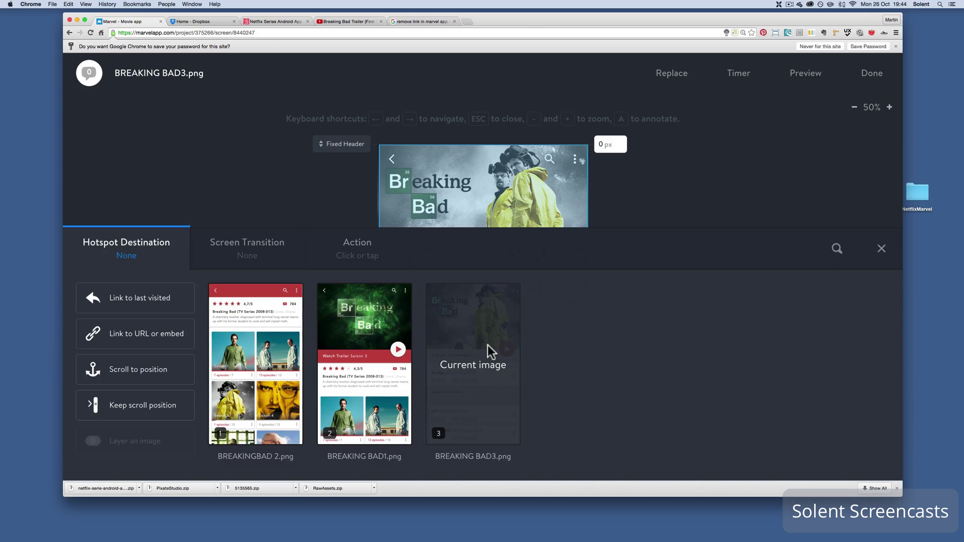
Set the hotspot to Embed, paste the YouTube trailer code, and save it
{"action": "left_click", "coordinate": [148, 337]}
{"action": "left_click", "coordinate": [328, 371]}
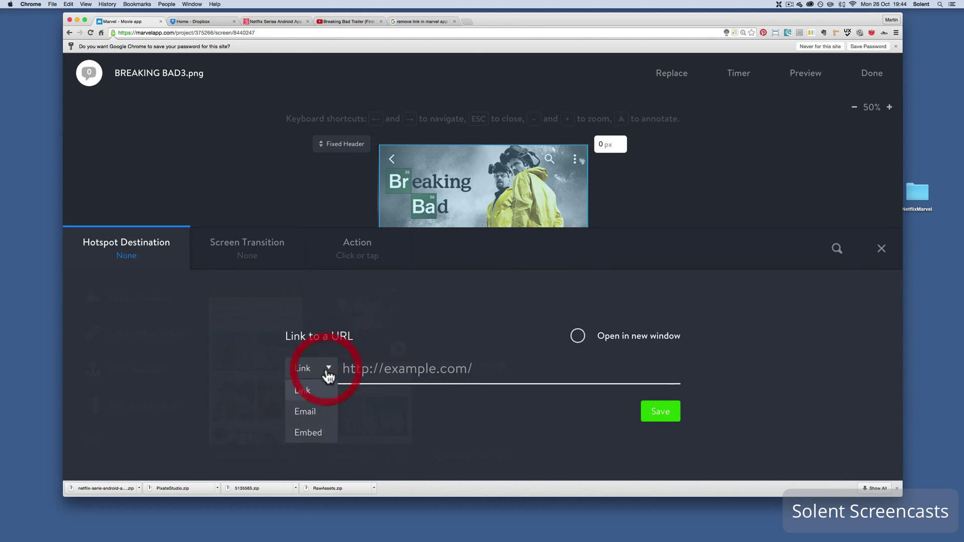
{"action": "left_click", "coordinate": [321, 435]}
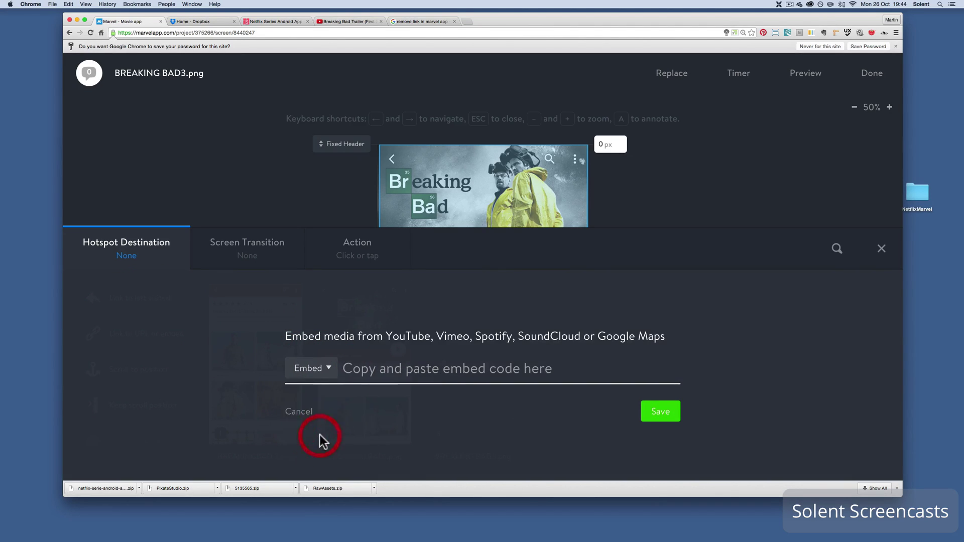
{"action": "left_click", "coordinate": [352, 368]}
{"action": "key", "text": "super+v"}
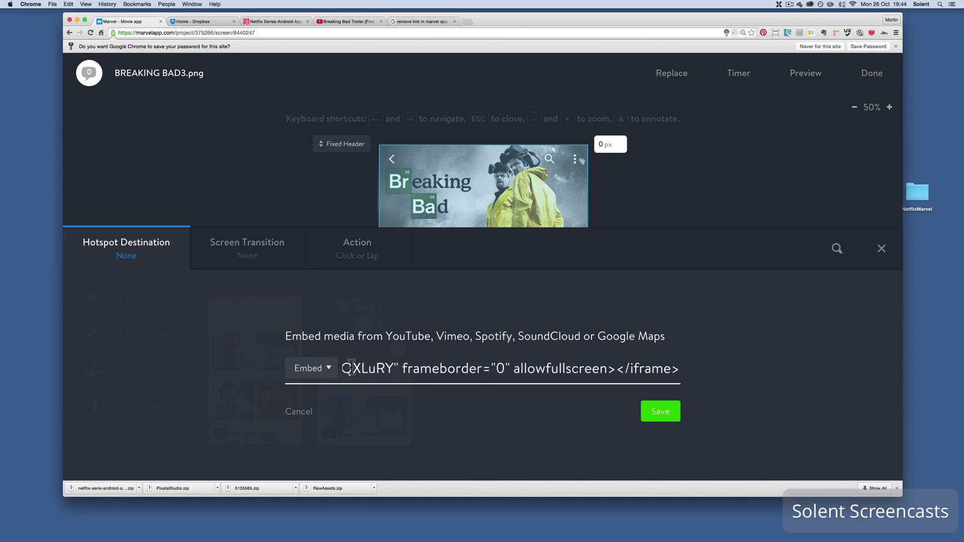
{"action": "scroll", "coordinate": [377, 372], "scroll_direction": "left", "scroll_amount": 10}
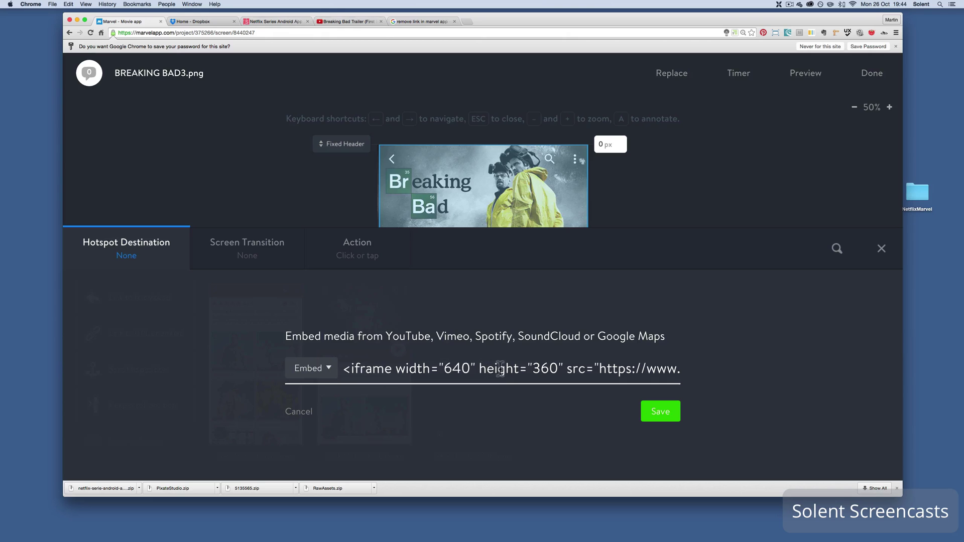
{"action": "left_click", "coordinate": [659, 416]}
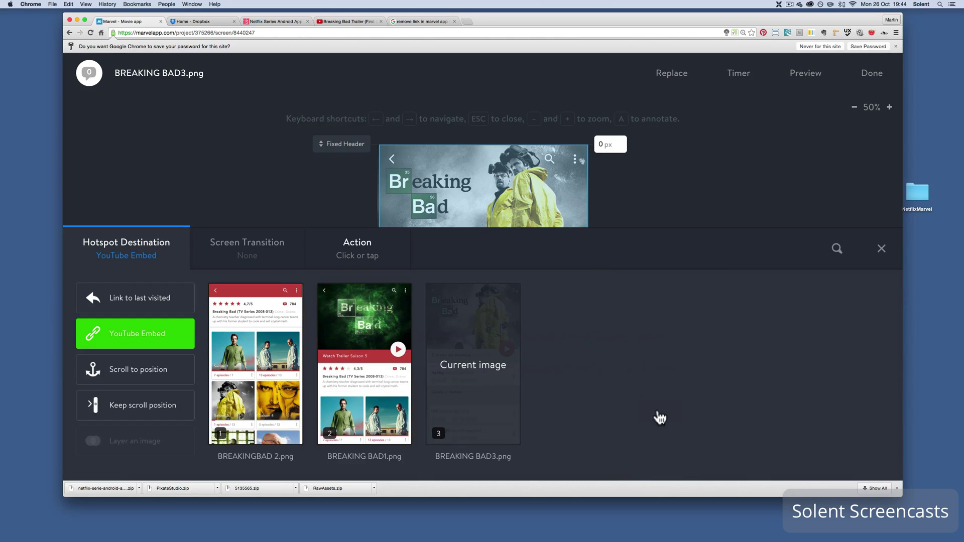
{"action": "left_click", "coordinate": [881, 253]}
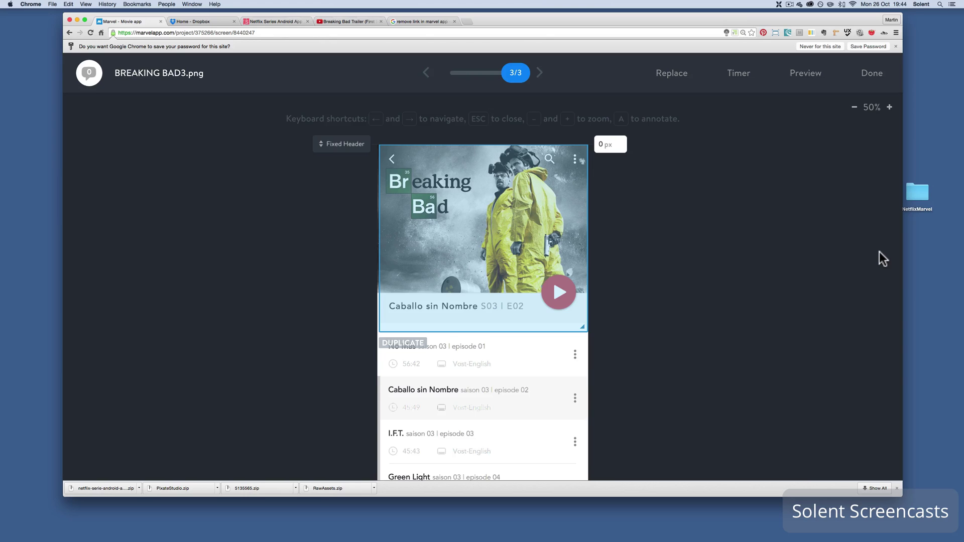
Add a hotspot over the Caballo sin Nombre row linking to BREAKINGBAD 2.png with Slide Left
{"action": "scroll", "coordinate": [879, 251], "scroll_direction": "down", "scroll_amount": 5}
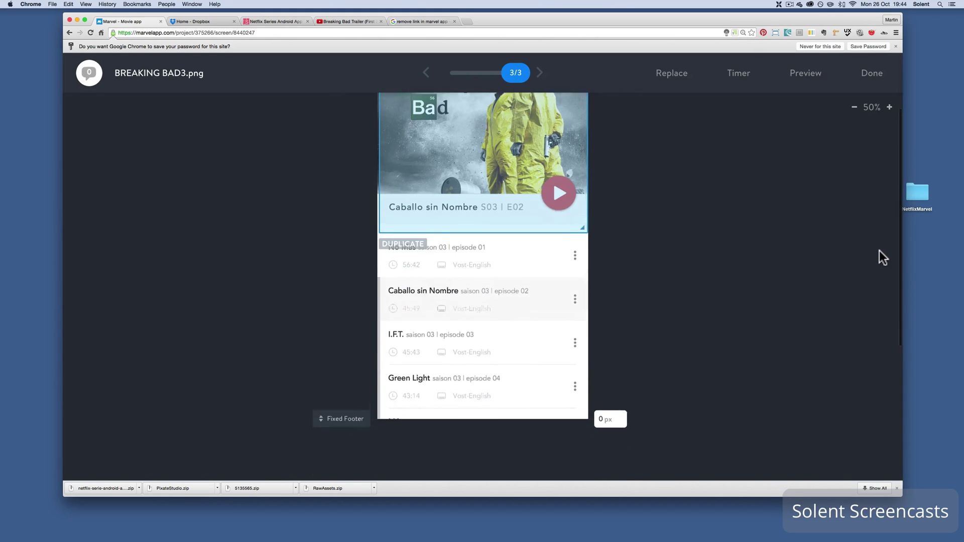
{"action": "scroll", "coordinate": [879, 251], "scroll_direction": "up", "scroll_amount": 3}
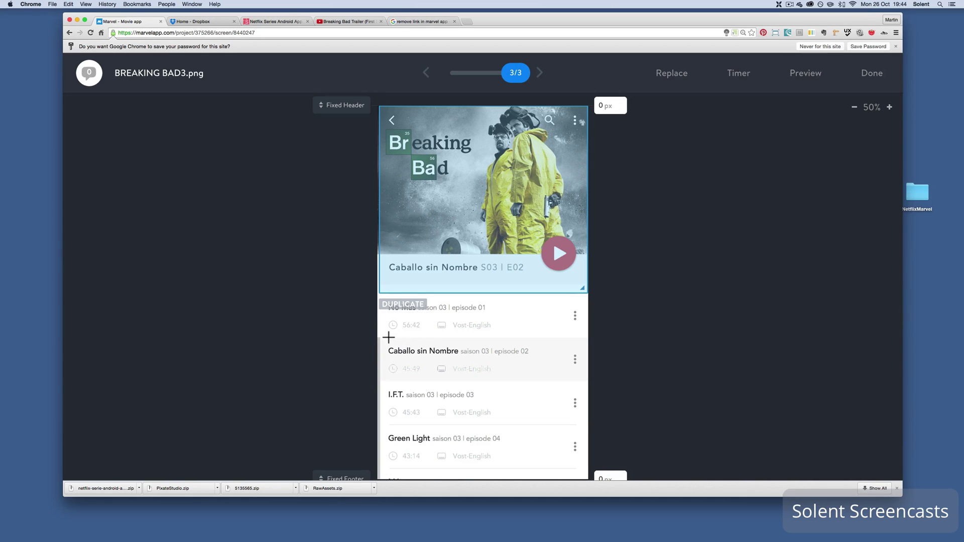
{"action": "left_click_drag", "start_coordinate": [378, 338], "coordinate": [585, 385]}
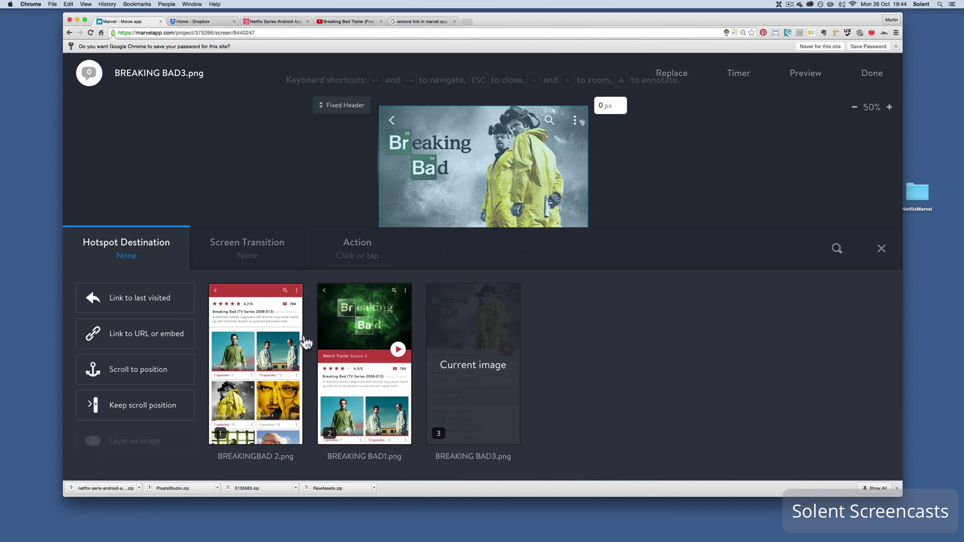
{"action": "left_click", "coordinate": [262, 342]}
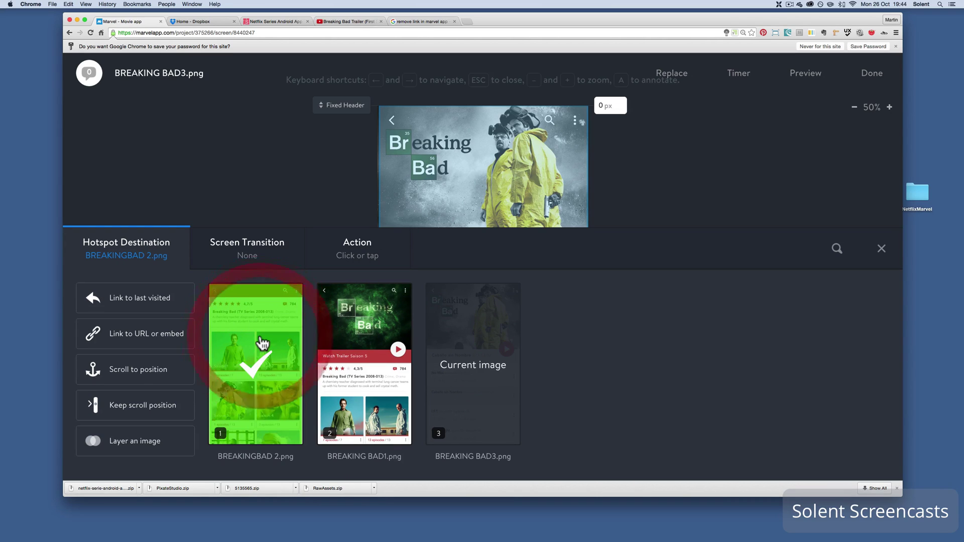
{"action": "left_click", "coordinate": [248, 259]}
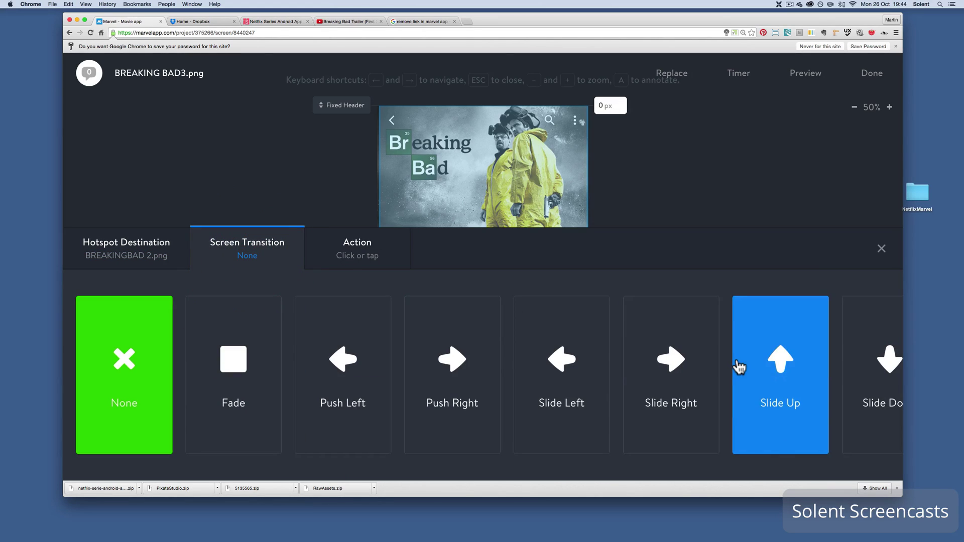
{"action": "left_click", "coordinate": [555, 391]}
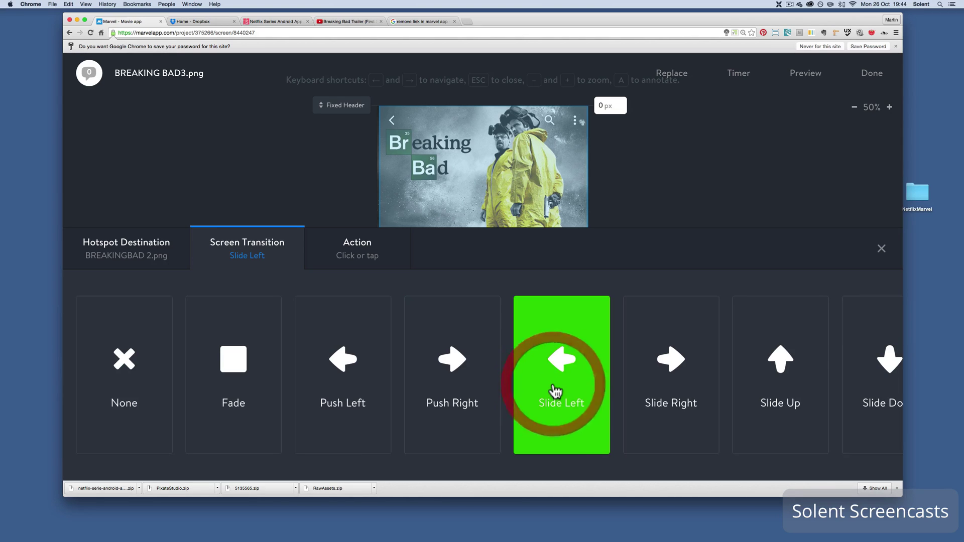
{"action": "left_click", "coordinate": [881, 250]}
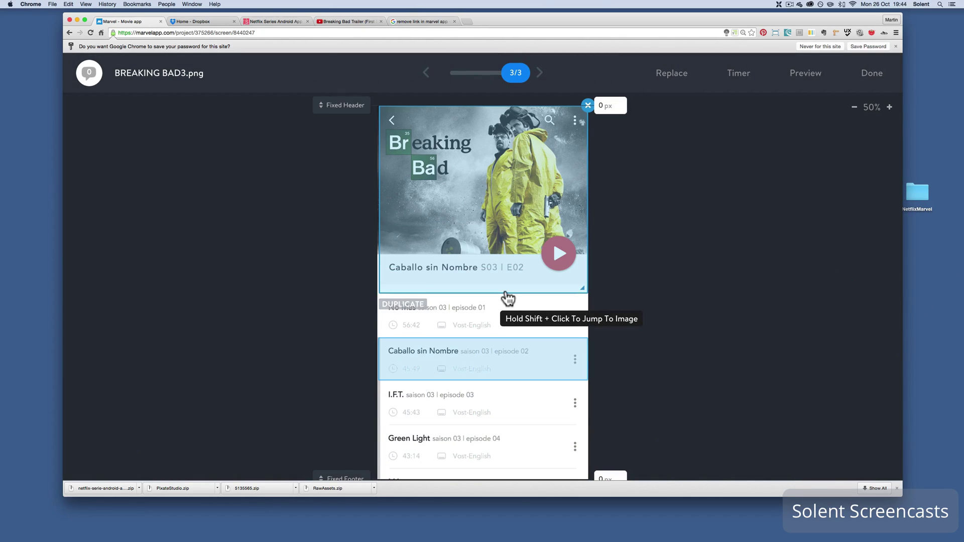
Return to the Movie app project and open BREAKING BAD1 for editing
{"action": "left_click", "coordinate": [872, 75]}
{"action": "mouse_move", "coordinate": [874, 83]}
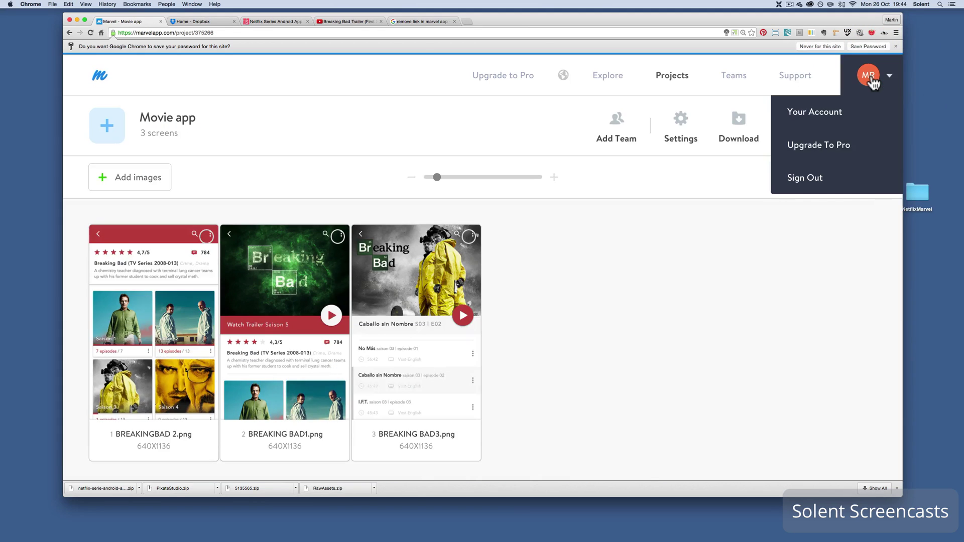
{"action": "mouse_move", "coordinate": [278, 382]}
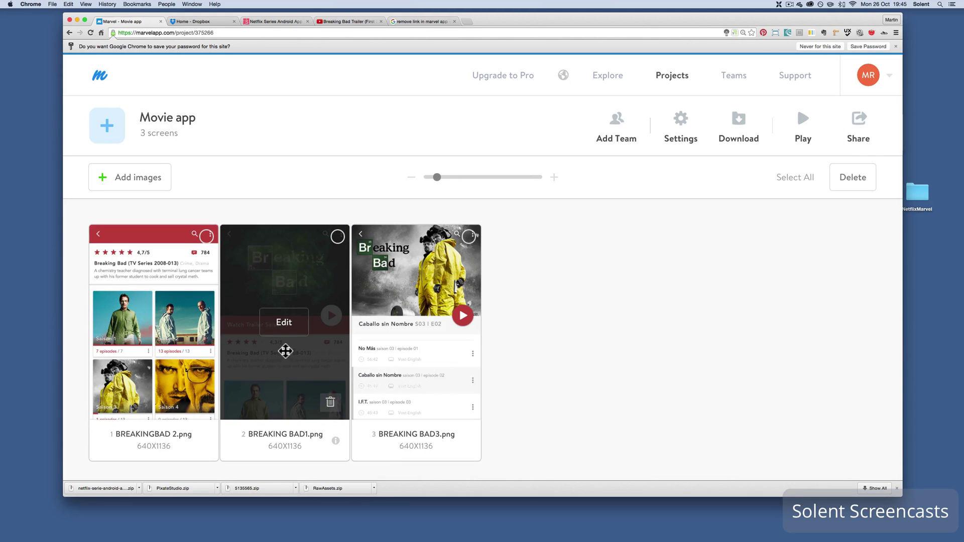
{"action": "left_click", "coordinate": [284, 332]}
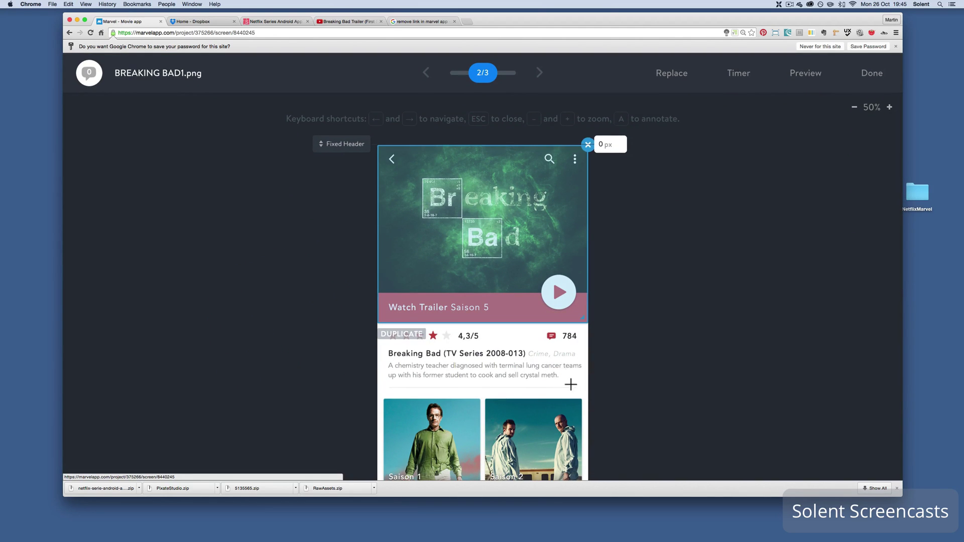
Add a hotspot over the season cards linking to BREAKINGBAD 2.png with Slide Left
{"action": "scroll", "coordinate": [521, 377], "scroll_direction": "down", "scroll_amount": 3}
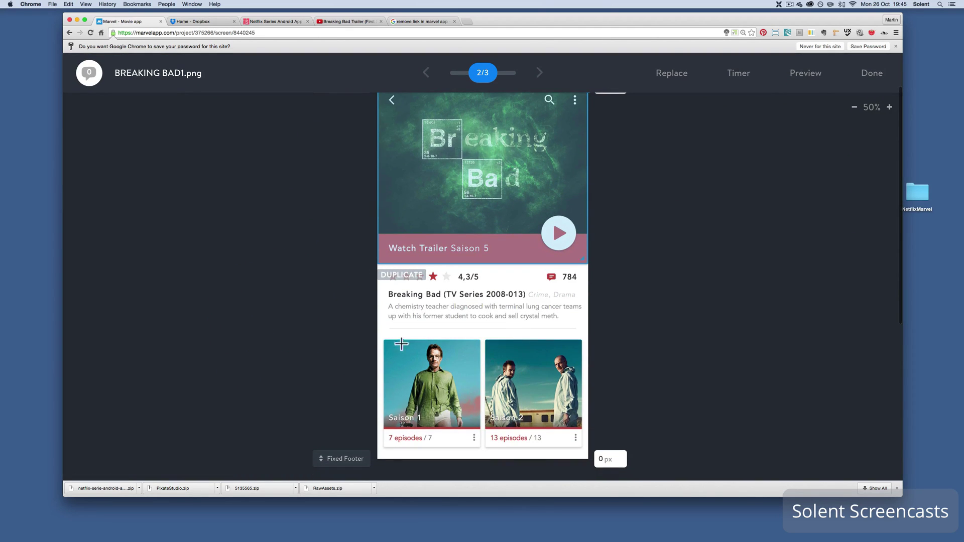
{"action": "left_click_drag", "start_coordinate": [385, 341], "coordinate": [586, 451]}
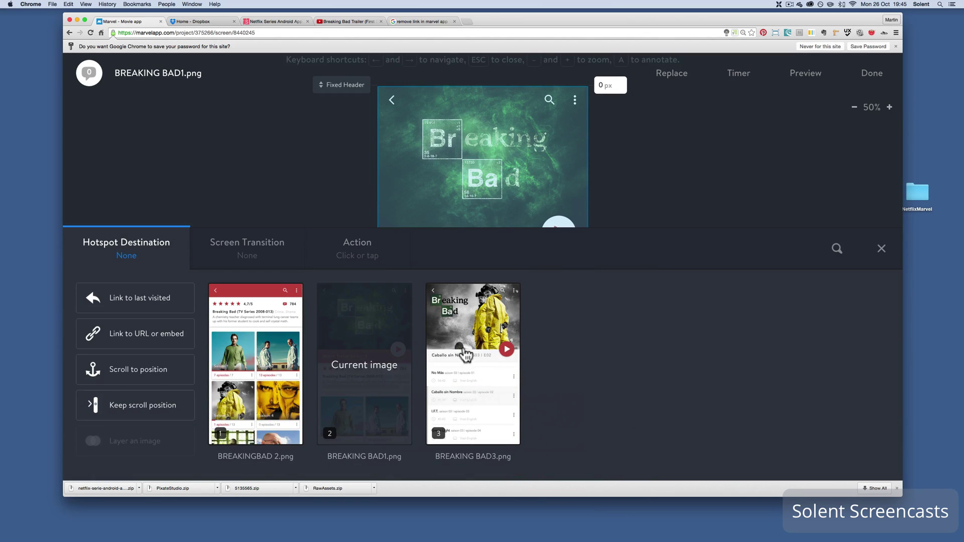
{"action": "left_click", "coordinate": [234, 368]}
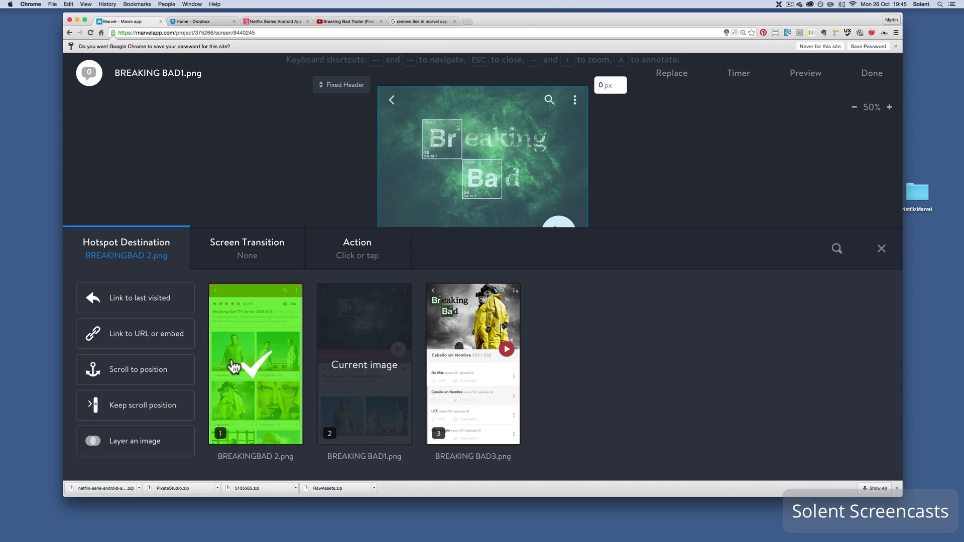
{"action": "left_click", "coordinate": [243, 254]}
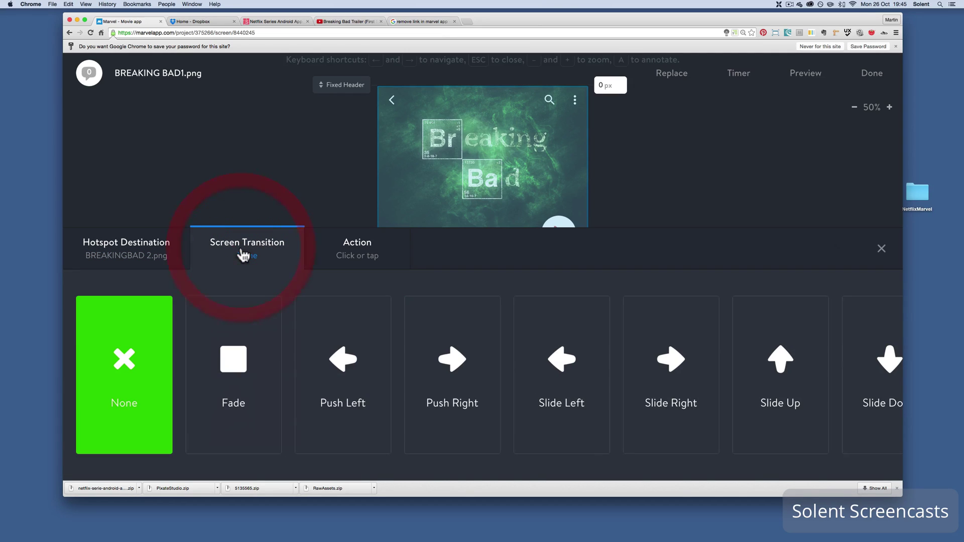
{"action": "left_click", "coordinate": [566, 392]}
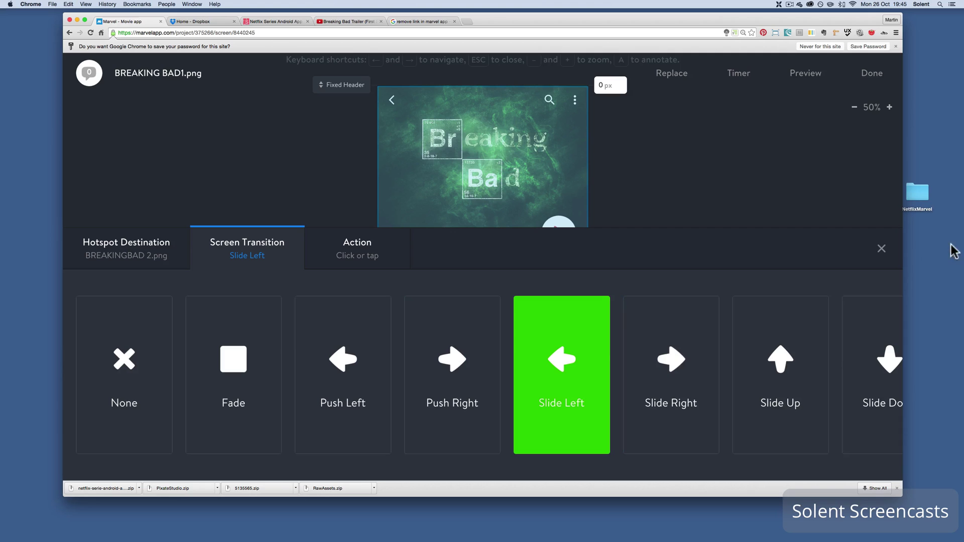
{"action": "left_click", "coordinate": [878, 254]}
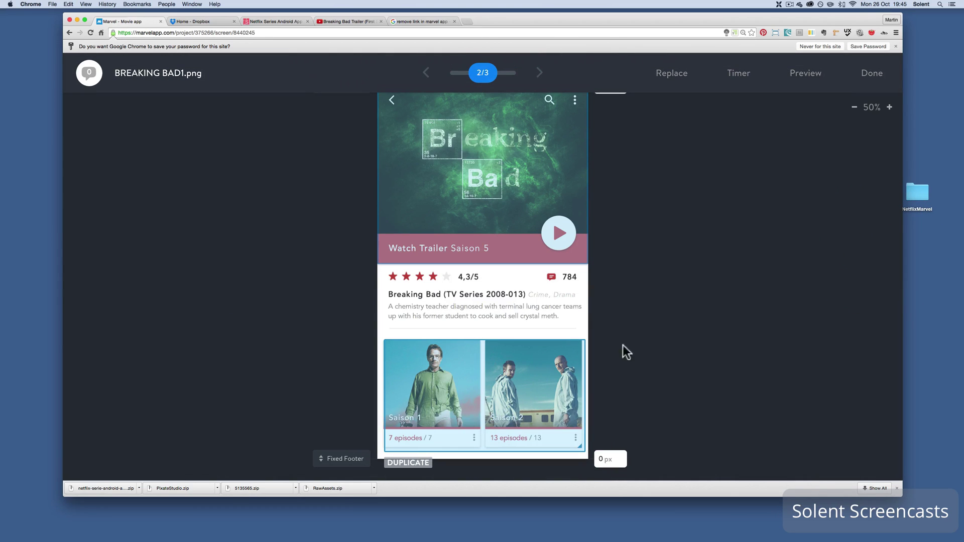
Go back to the project screens and open BREAKINGBAD 2.png for editing
{"action": "left_click", "coordinate": [871, 76]}
{"action": "mouse_move", "coordinate": [160, 255]}
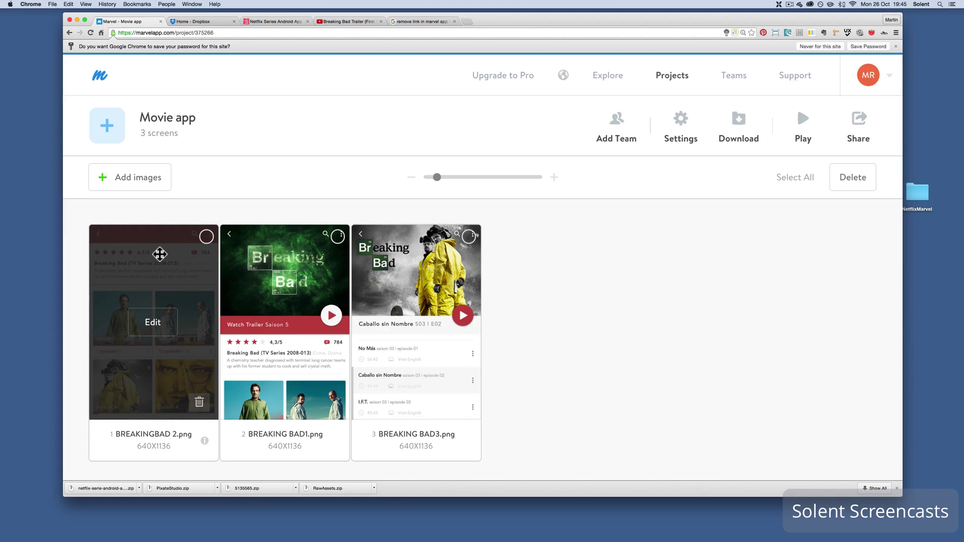
{"action": "left_click", "coordinate": [156, 328]}
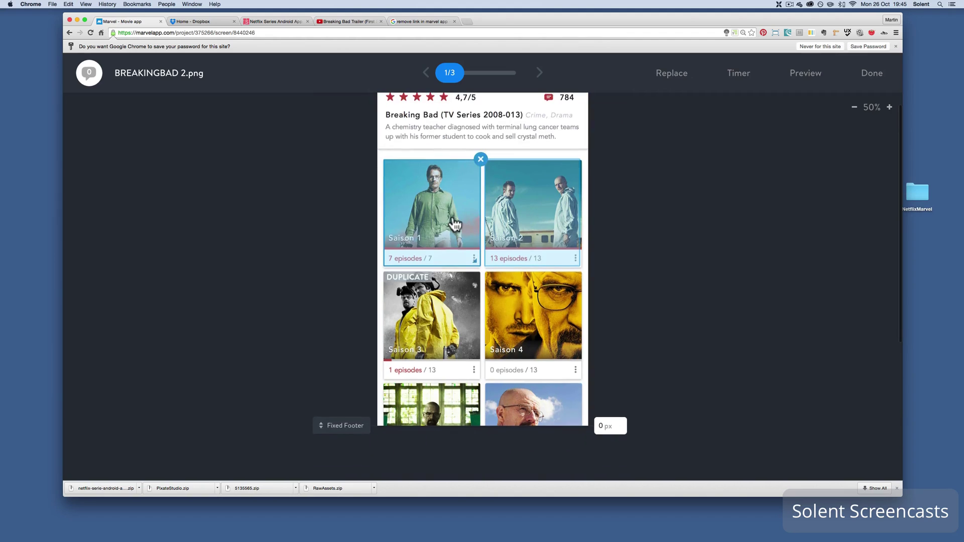
{"action": "scroll", "coordinate": [453, 217], "scroll_direction": "up", "scroll_amount": 5}
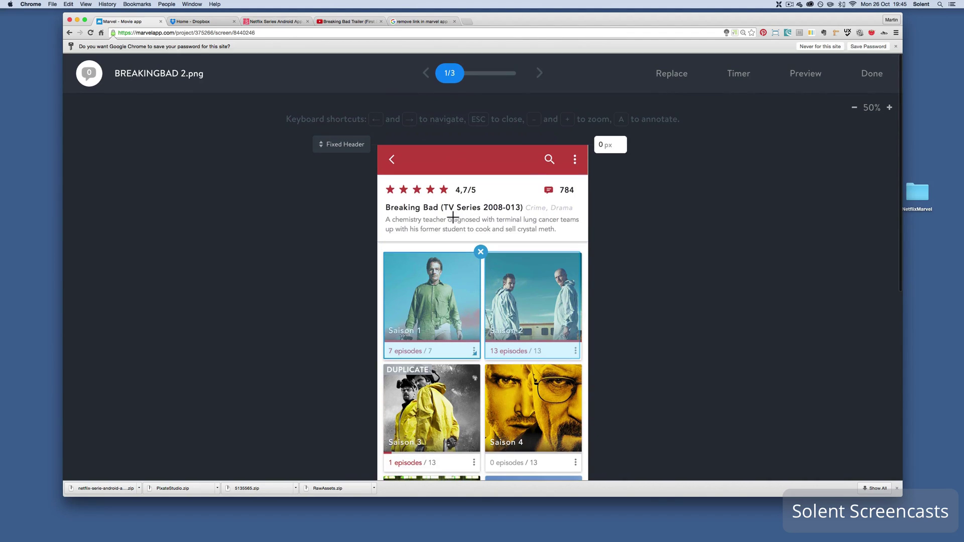
{"action": "left_click", "coordinate": [805, 73]}
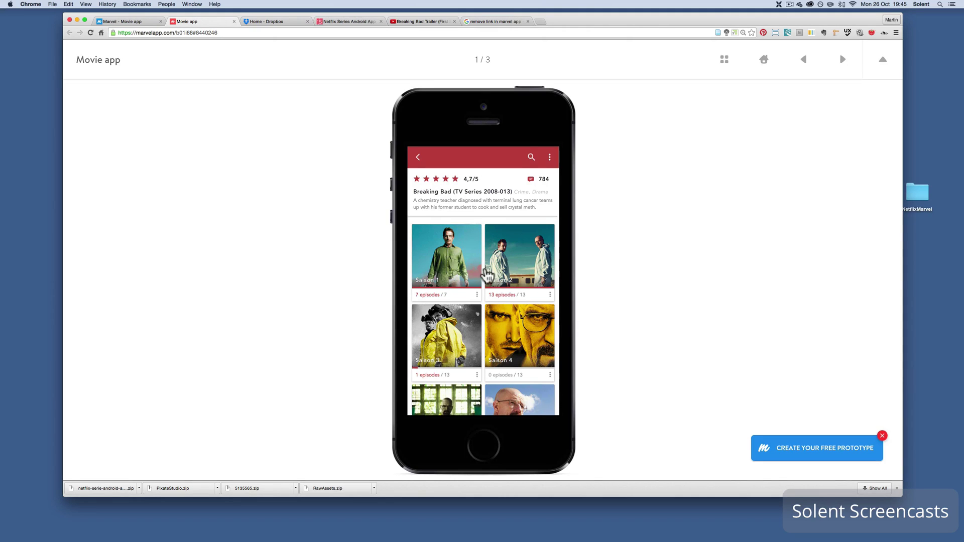
{"action": "left_click", "coordinate": [471, 278]}
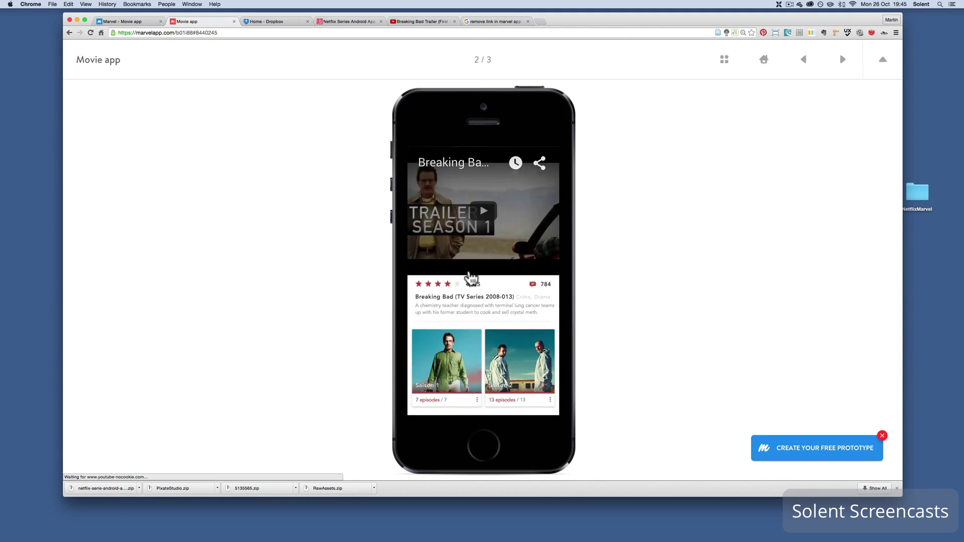
{"action": "left_click", "coordinate": [489, 224]}
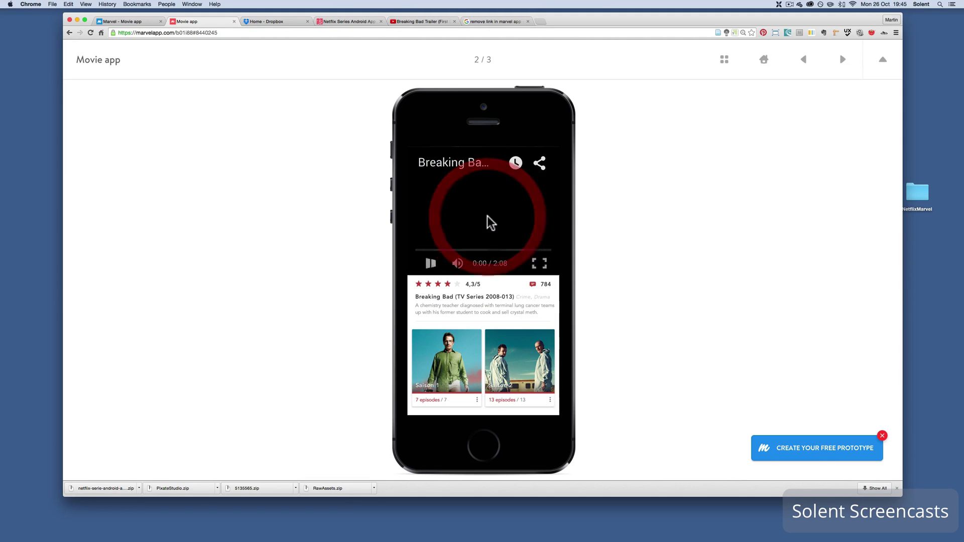
{"action": "left_click", "coordinate": [453, 251]}
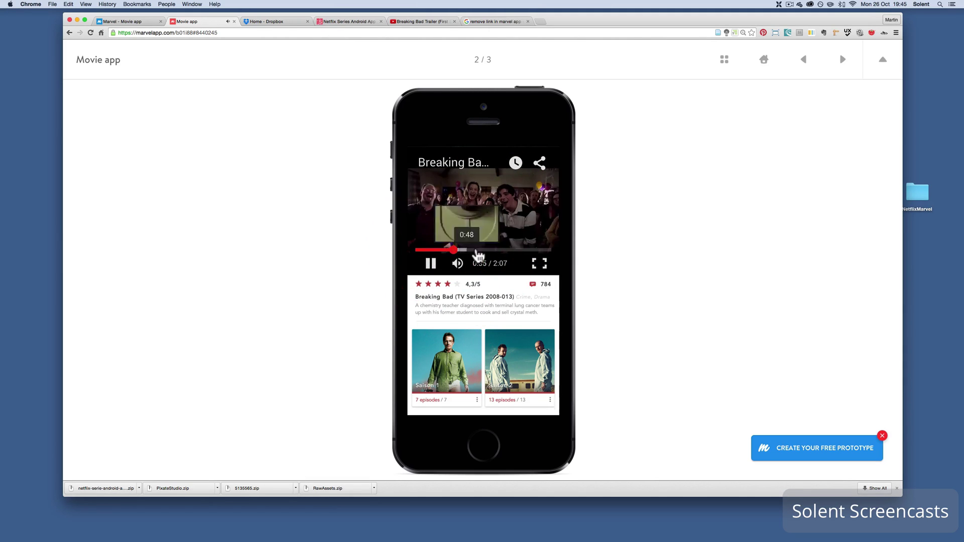
{"action": "left_click", "coordinate": [479, 250]}
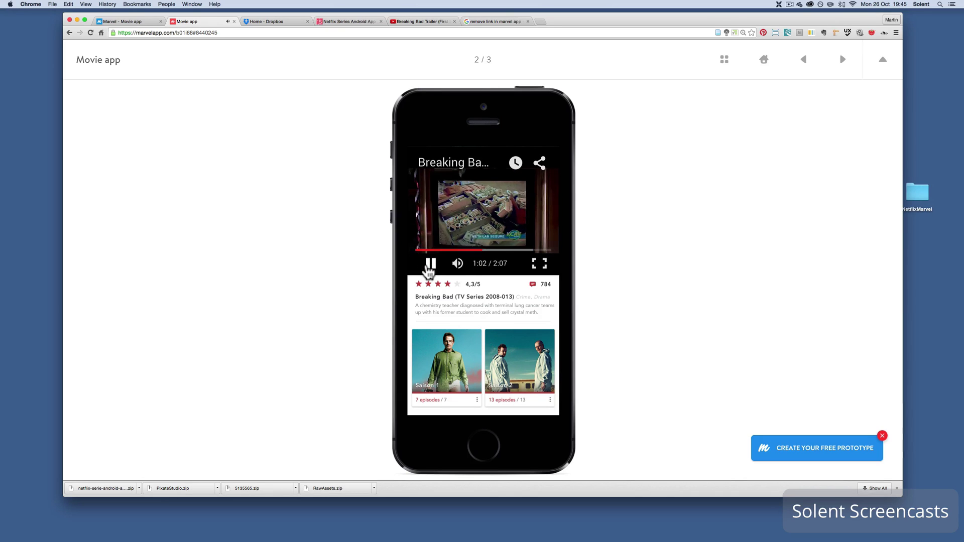
{"action": "left_click", "coordinate": [429, 267]}
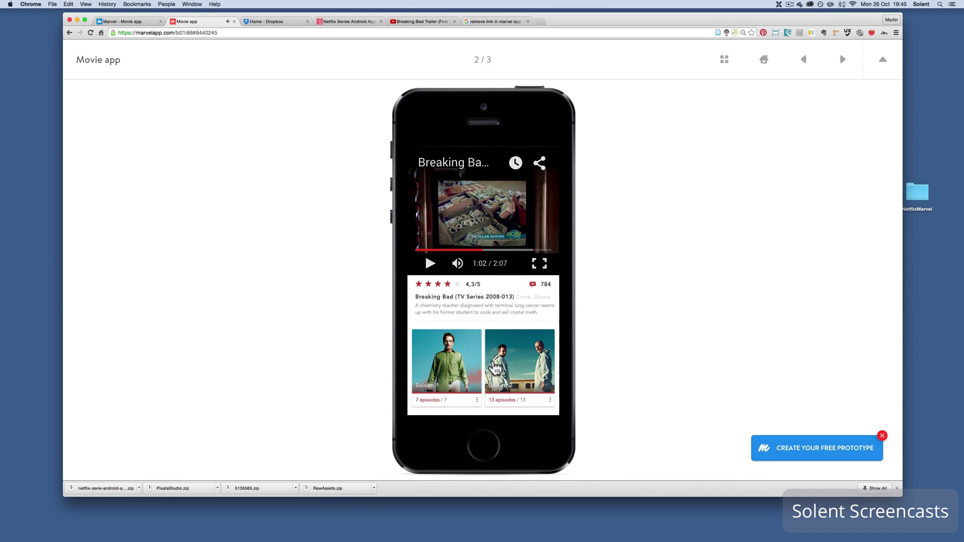
{"action": "left_click", "coordinate": [488, 366]}
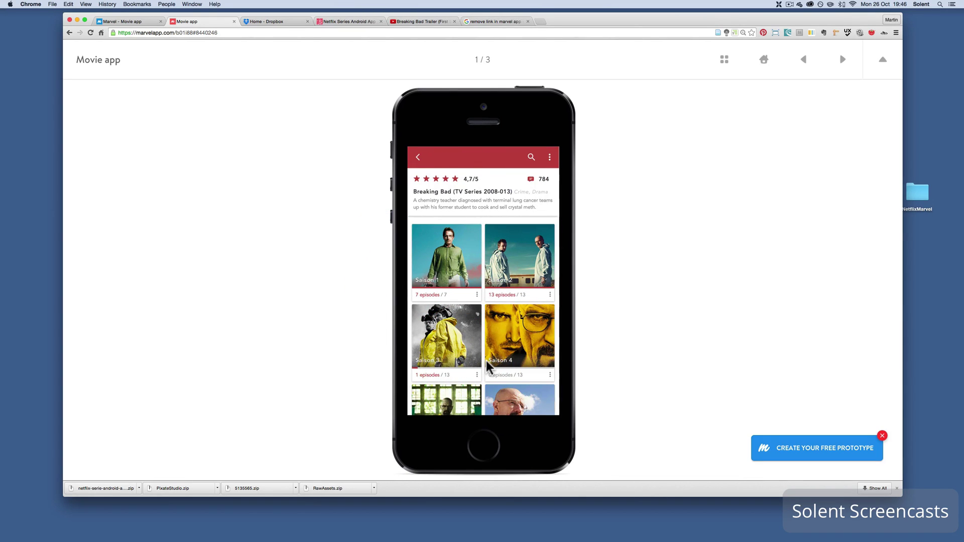
{"action": "left_click", "coordinate": [536, 249]}
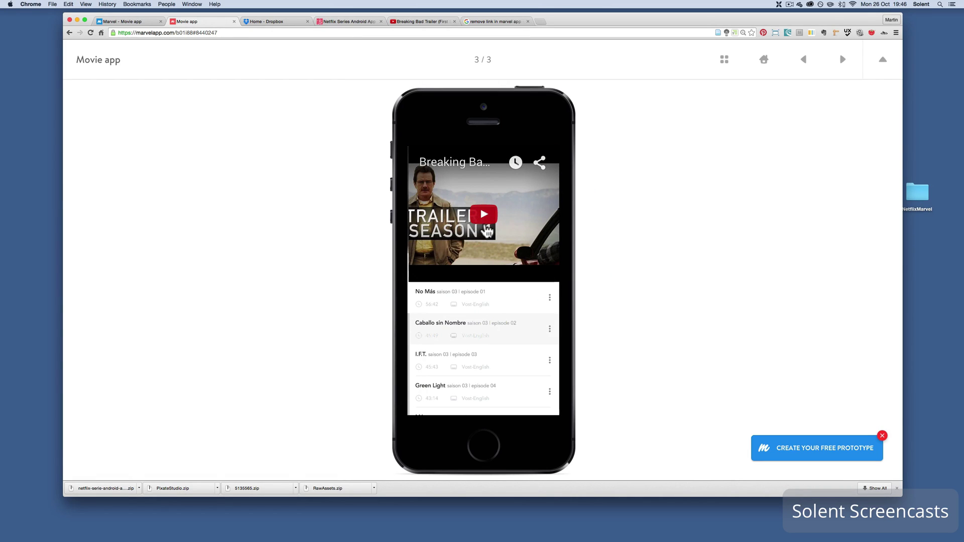
{"action": "left_click", "coordinate": [485, 217]}
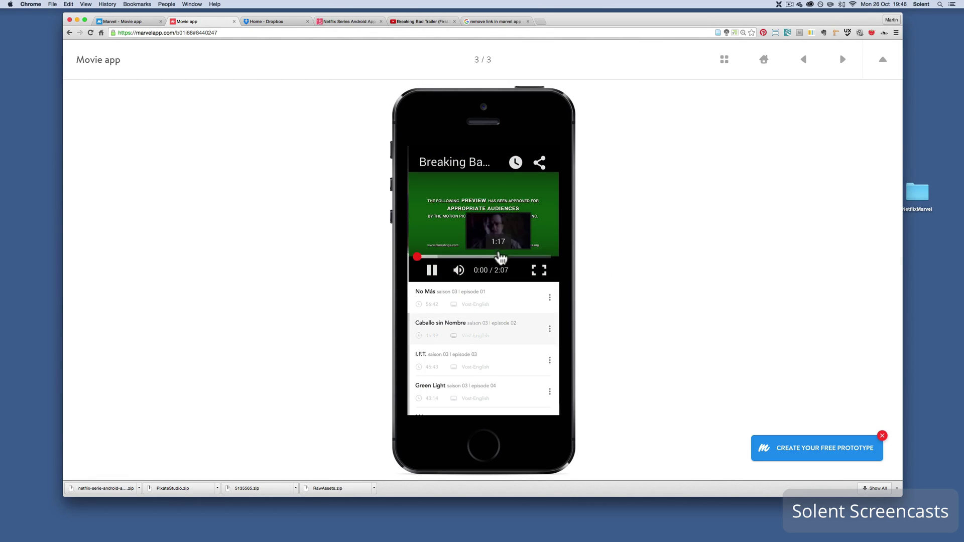
{"action": "left_click", "coordinate": [499, 257]}
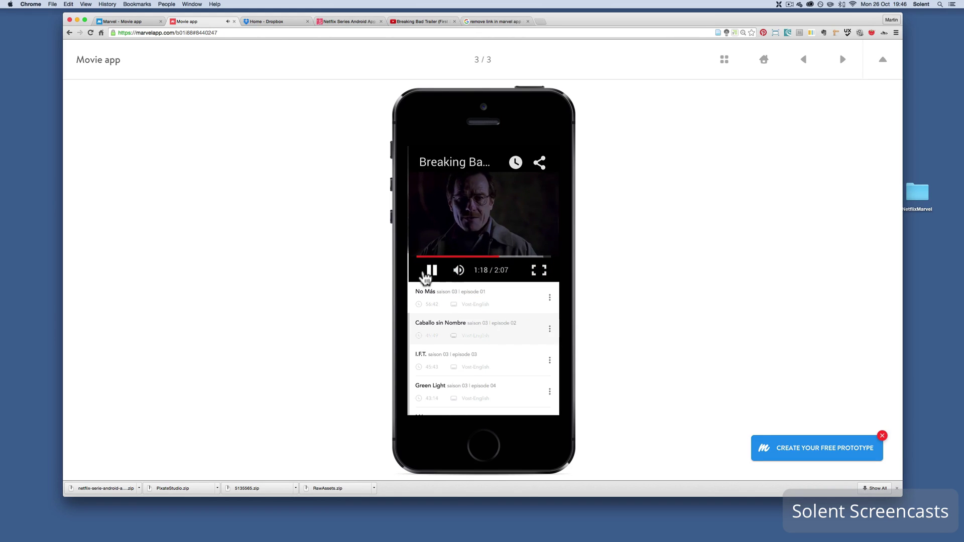
{"action": "left_click", "coordinate": [431, 271]}
{"action": "left_click", "coordinate": [462, 337]}
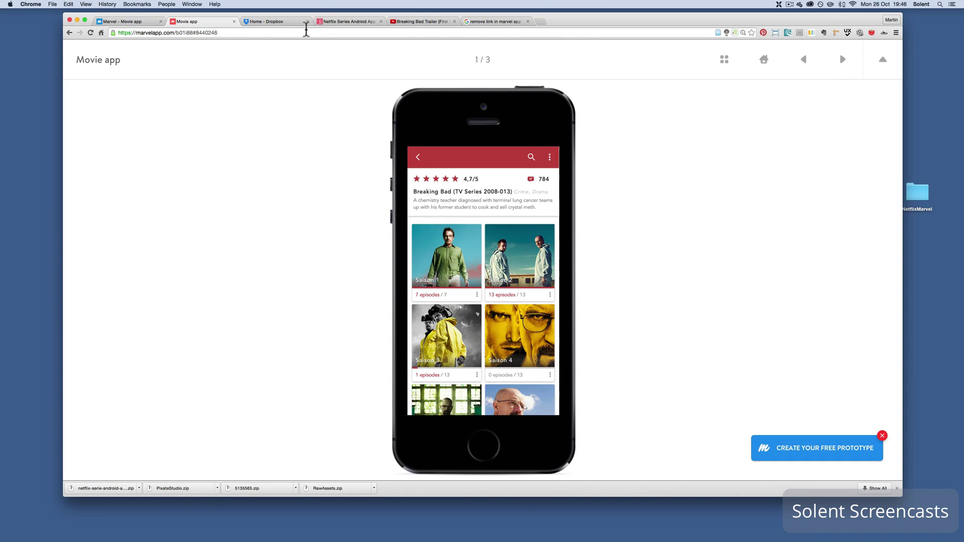
Close the preview, select the Movie app sharing URL in the Share dialog, and start a new Chrome tab
{"action": "left_click", "coordinate": [234, 22]}
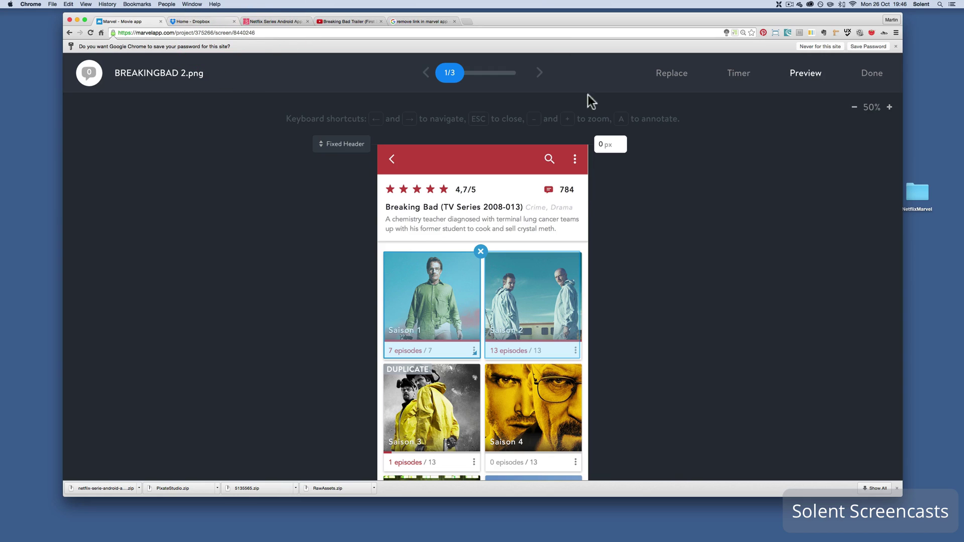
{"action": "left_click", "coordinate": [873, 75]}
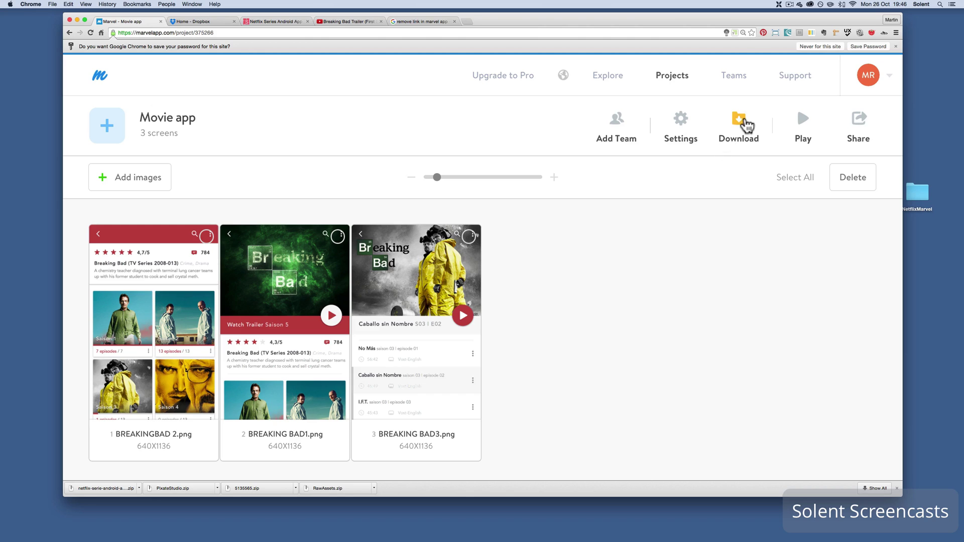
{"action": "left_click", "coordinate": [859, 128]}
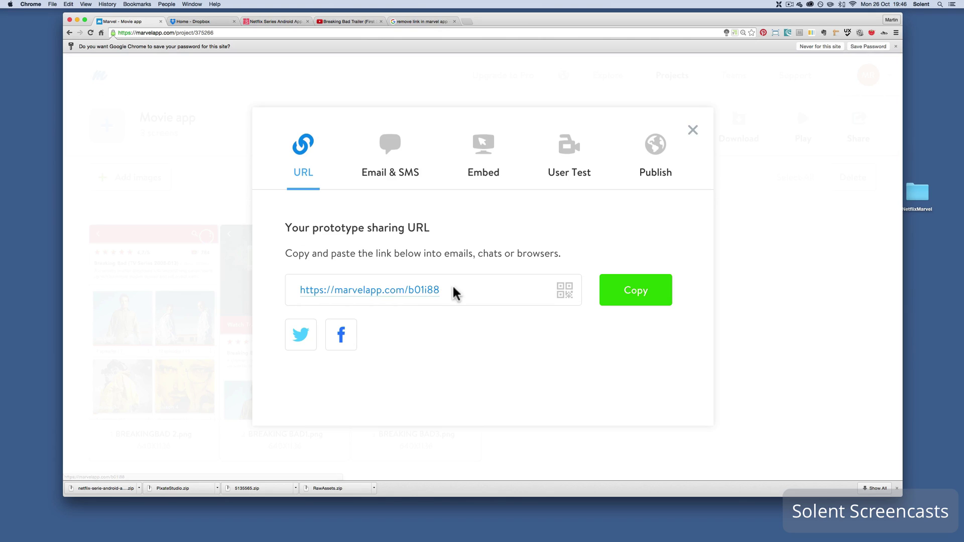
{"action": "left_click_drag", "start_coordinate": [451, 292], "coordinate": [297, 285]}
{"action": "key", "text": "super+c"}
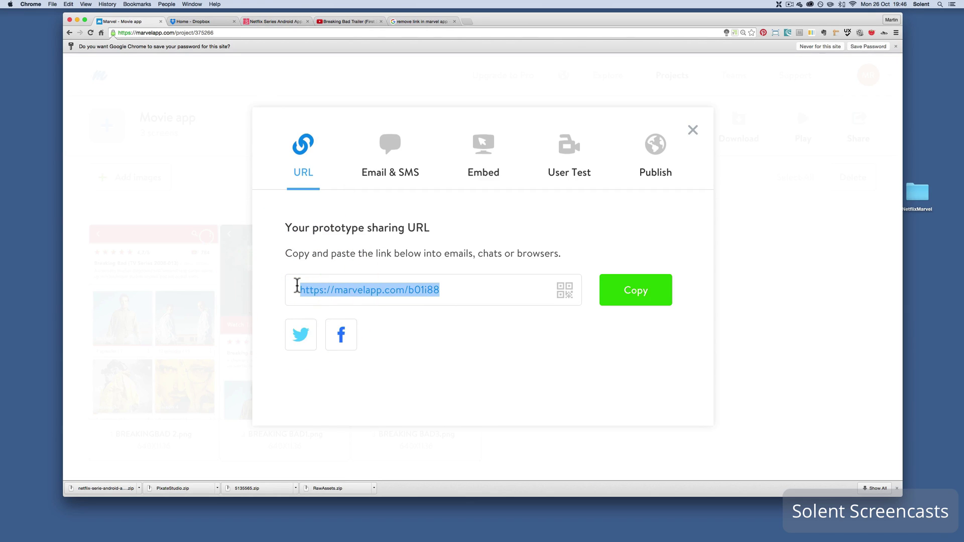
{"action": "left_click", "coordinate": [468, 21]}
{"action": "left_click", "coordinate": [424, 32]}
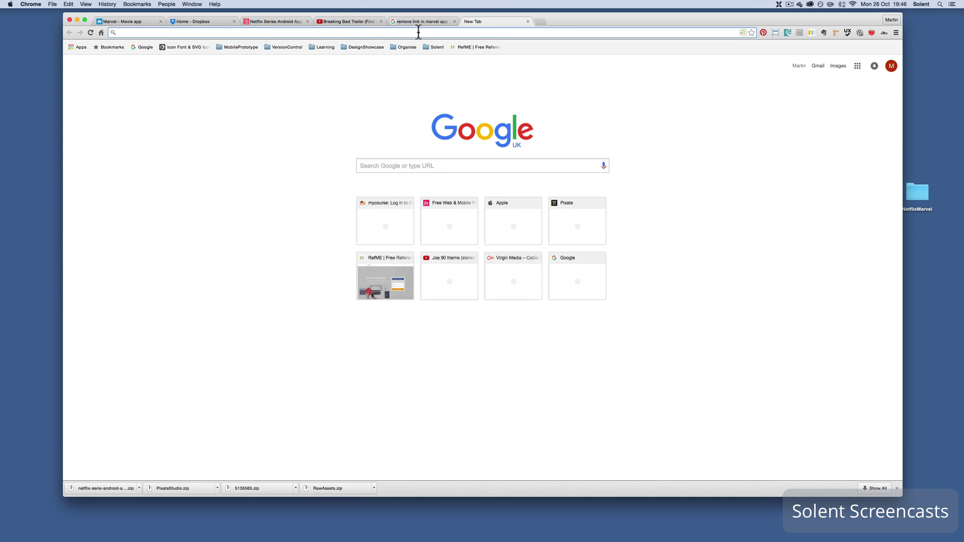
Load the pasted marvelapp.com/b01i88 share link in the new tab
{"action": "key", "text": "super+v"}
{"action": "key", "text": "Return"}
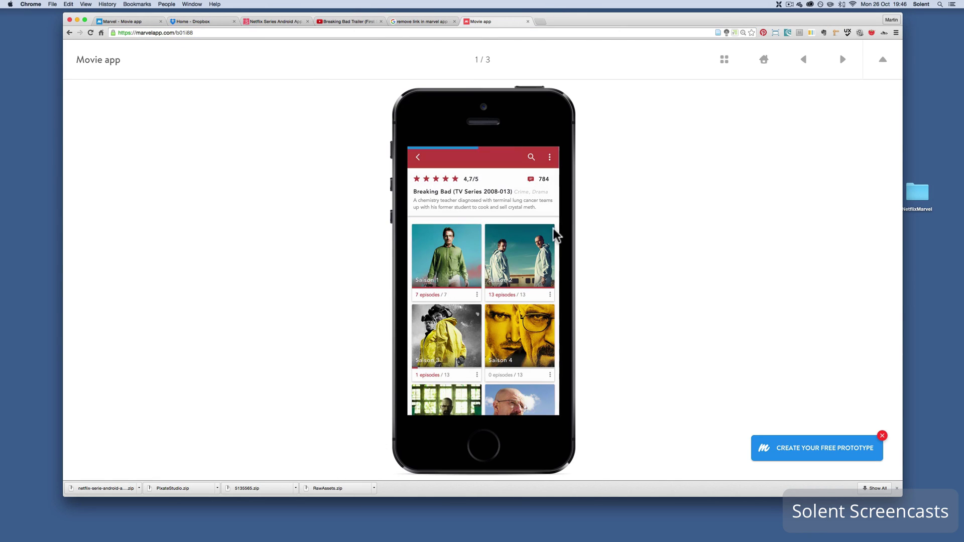
{"action": "right_click", "coordinate": [554, 230]}
{"action": "left_click", "coordinate": [524, 275]}
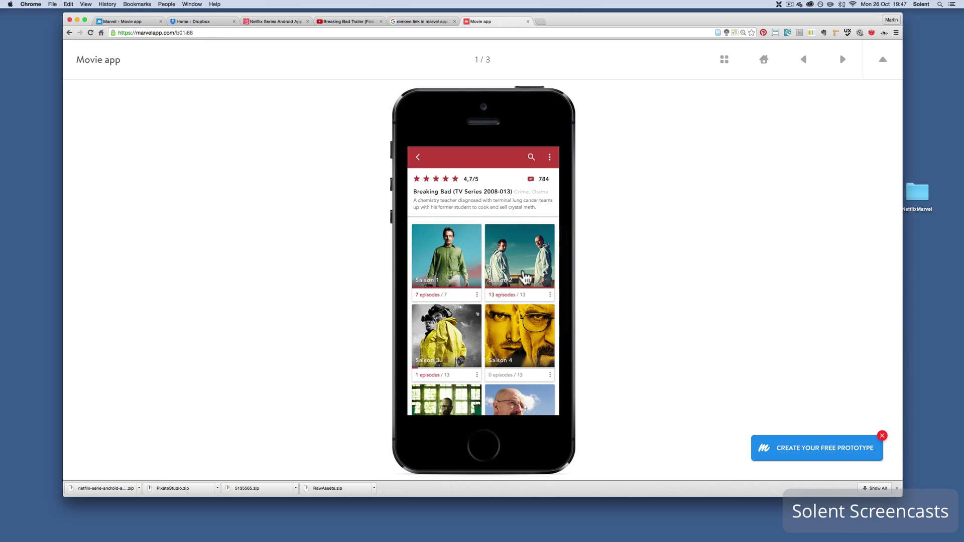
Go from Saison 1 to the trailer screen, play the trailer from 0:51, and pause it
{"action": "left_click", "coordinate": [472, 271]}
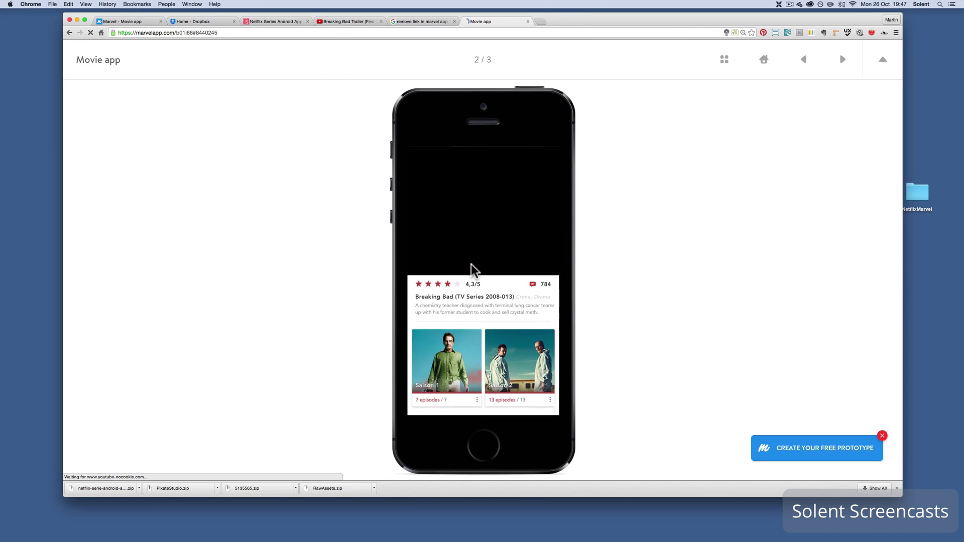
{"action": "left_click", "coordinate": [482, 229]}
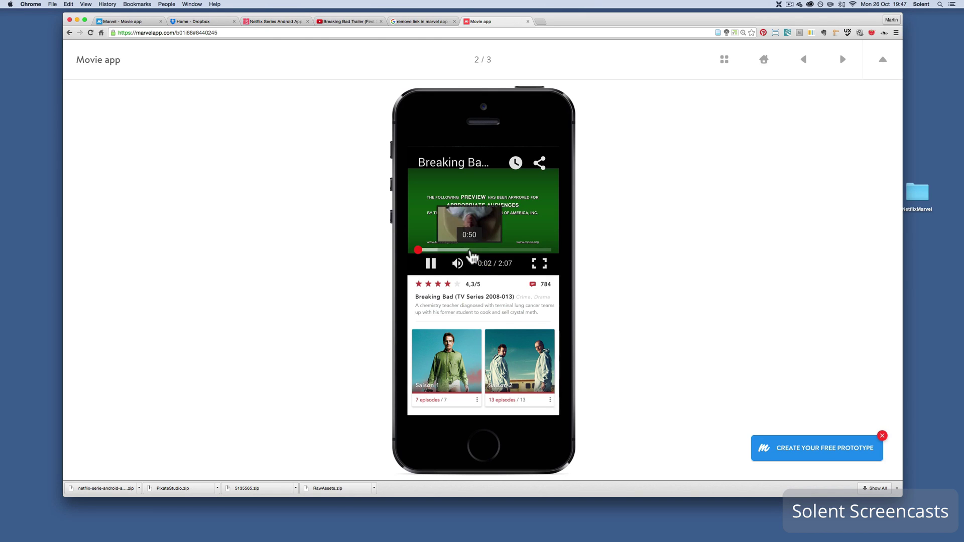
{"action": "left_click", "coordinate": [470, 250]}
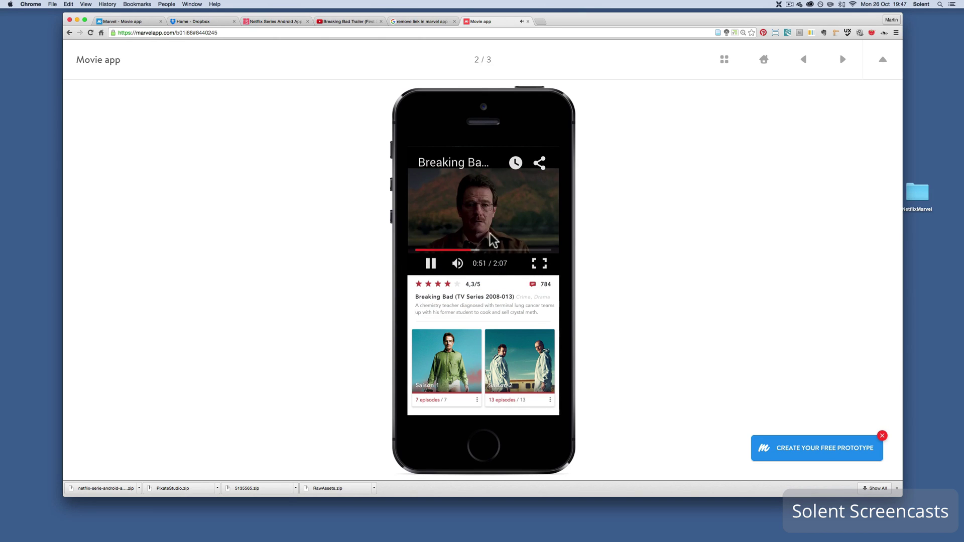
{"action": "left_click", "coordinate": [429, 265]}
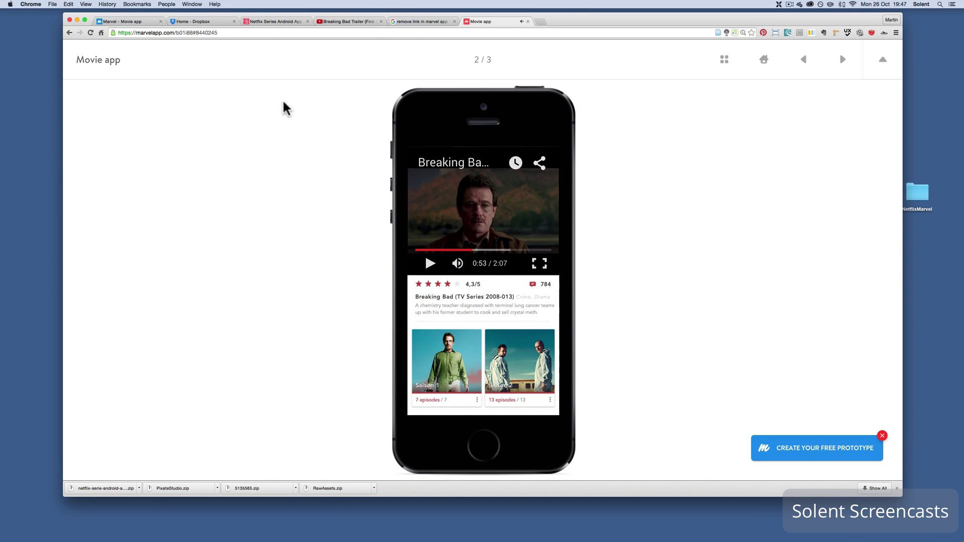
Look through the Email & SMS, Embed and User Test share options and the Lookback help article
{"action": "left_click", "coordinate": [135, 21]}
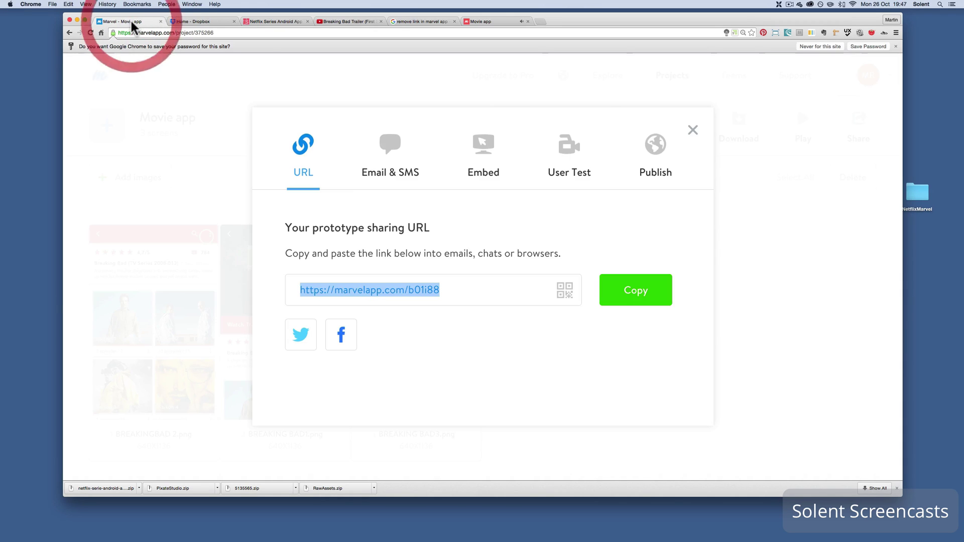
{"action": "left_click", "coordinate": [379, 171]}
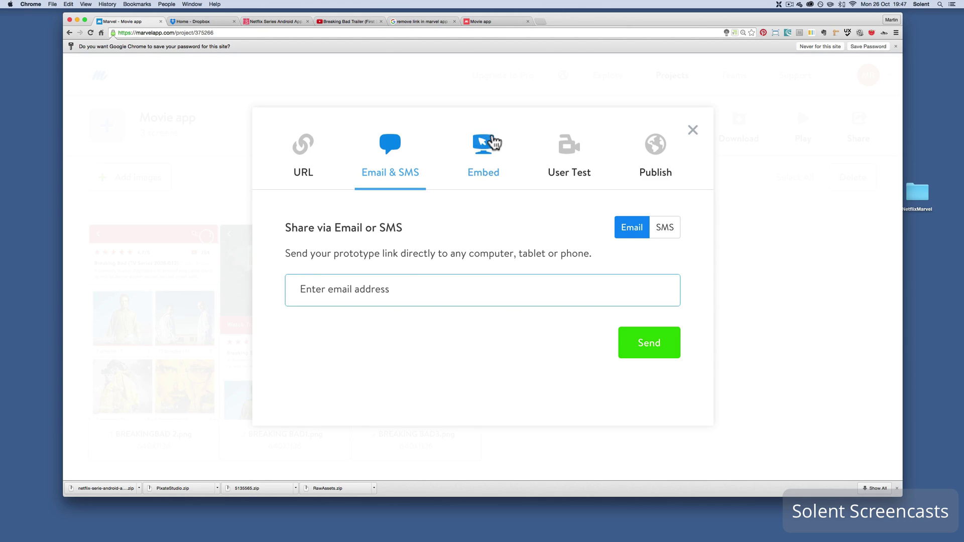
{"action": "left_click", "coordinate": [491, 144]}
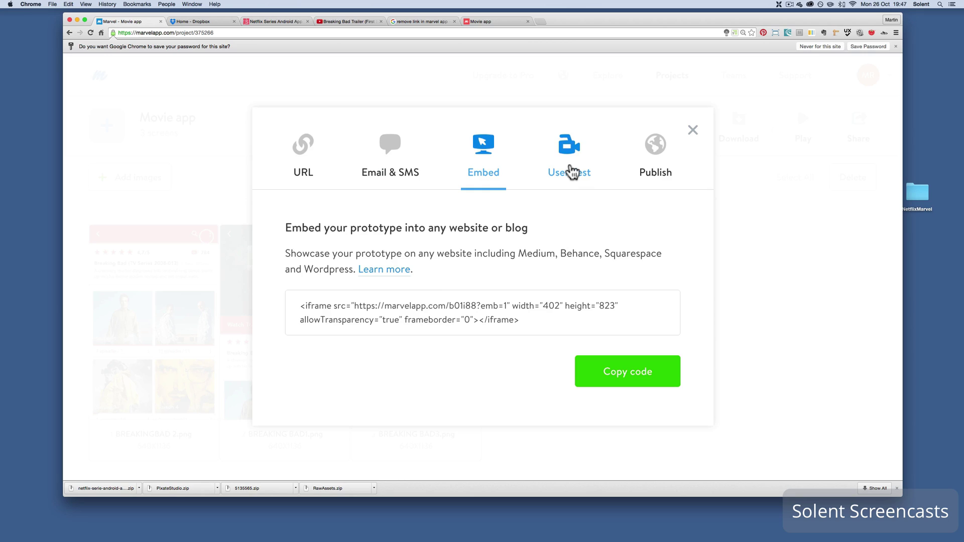
{"action": "left_click", "coordinate": [571, 171]}
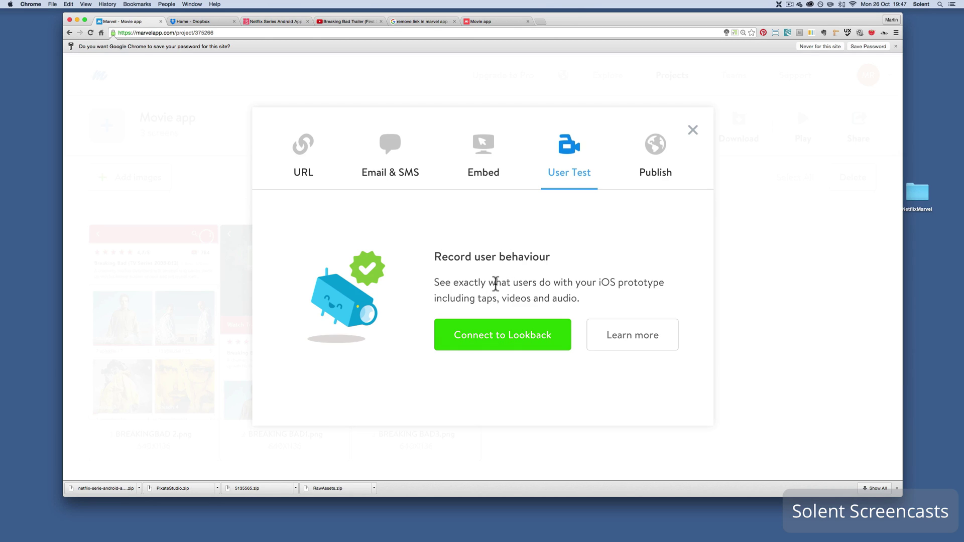
{"action": "left_click", "coordinate": [628, 347]}
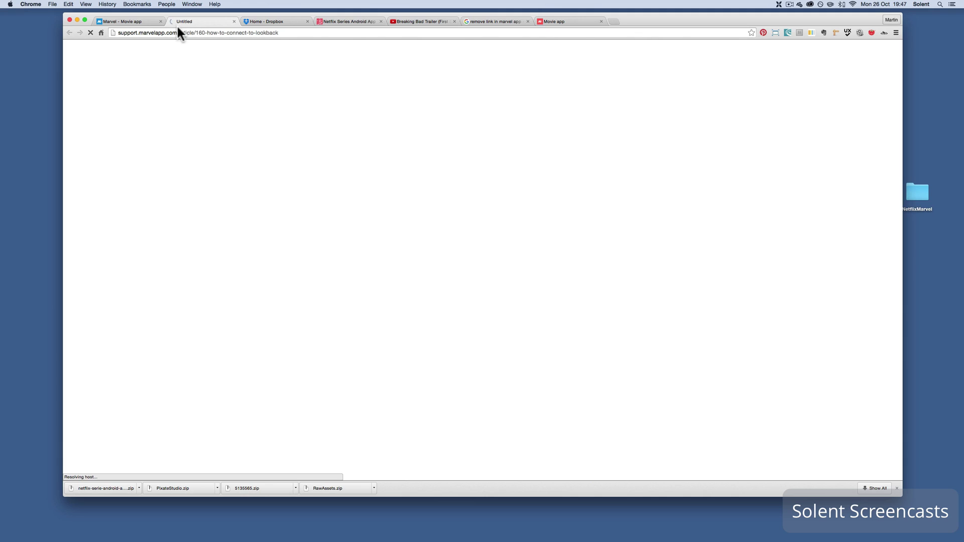
{"action": "left_click", "coordinate": [148, 23]}
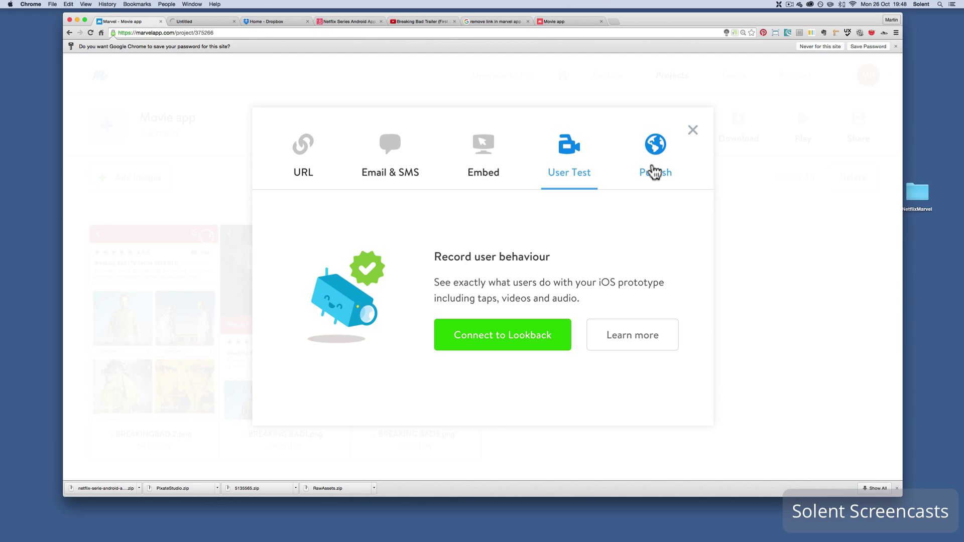
Switch Make public on for Movie app under Publish to Explore, then turn it back off
{"action": "left_click", "coordinate": [654, 172]}
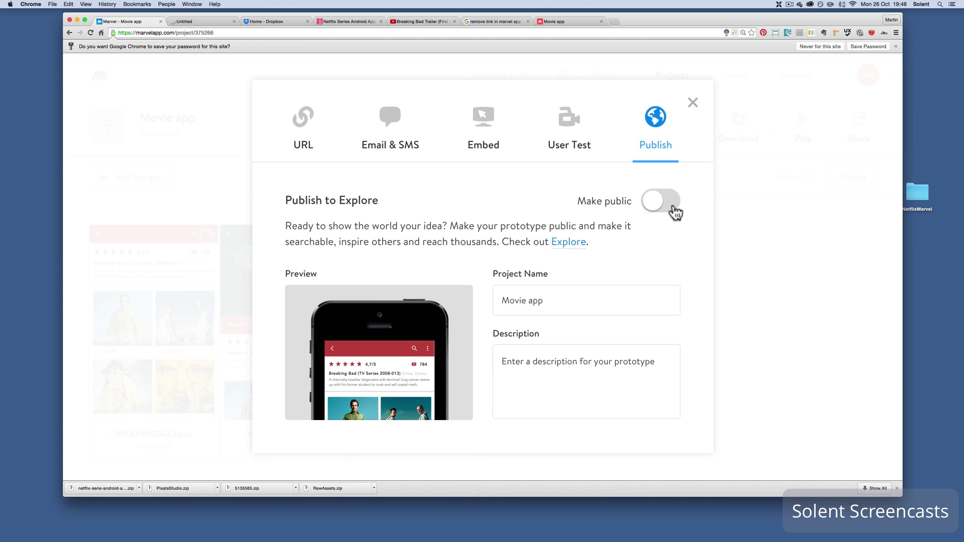
{"action": "left_click", "coordinate": [674, 205]}
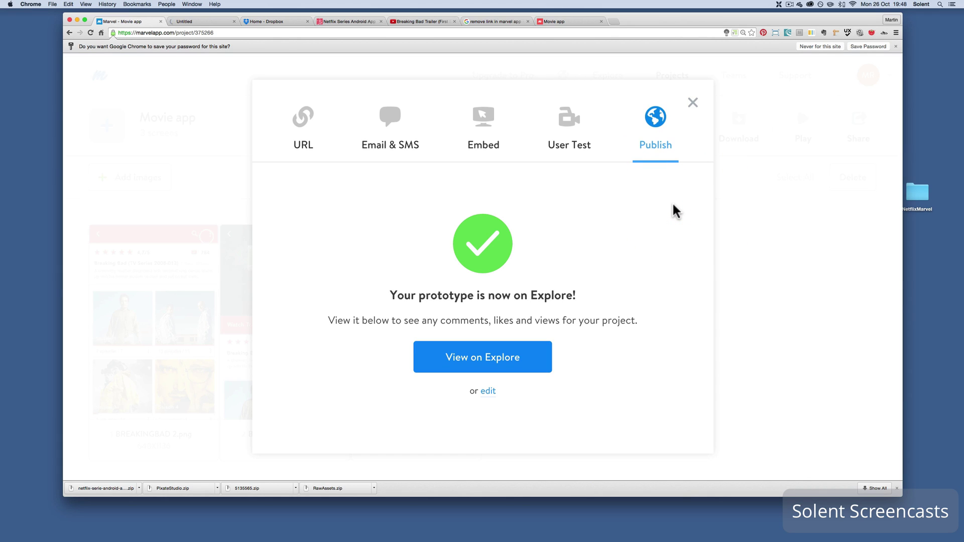
{"action": "left_click", "coordinate": [490, 391]}
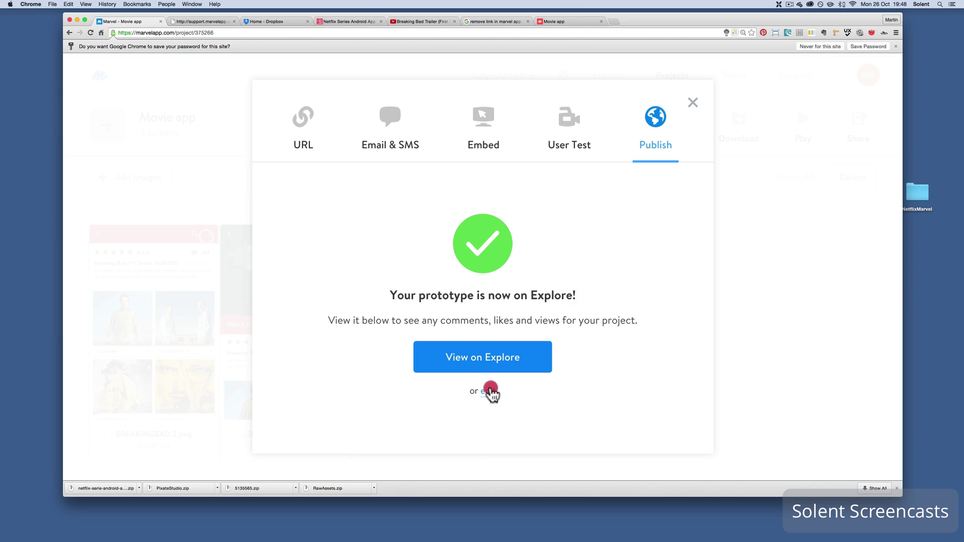
{"action": "left_click", "coordinate": [645, 201]}
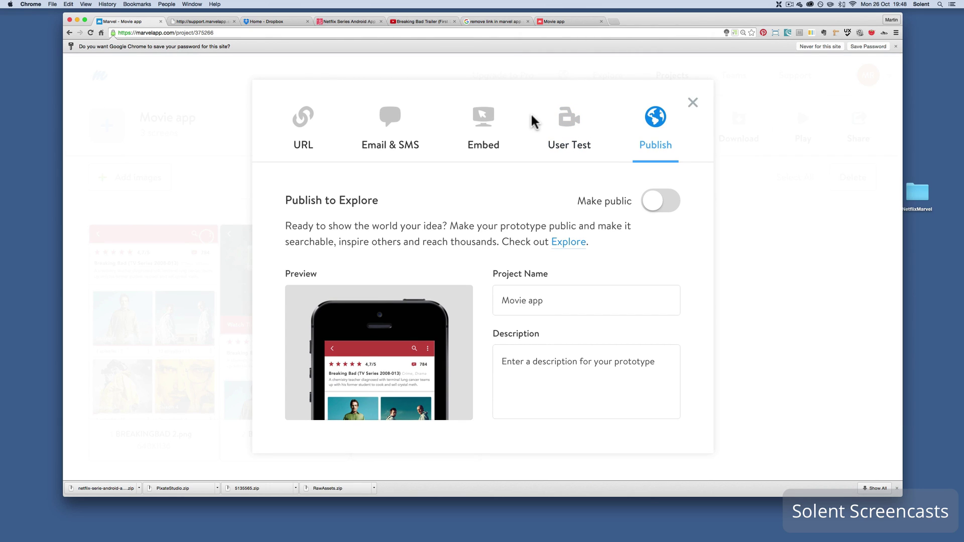
Browse Movie app's ZIP, APK, IPA and PDF download options, then close them
{"action": "left_click", "coordinate": [693, 103]}
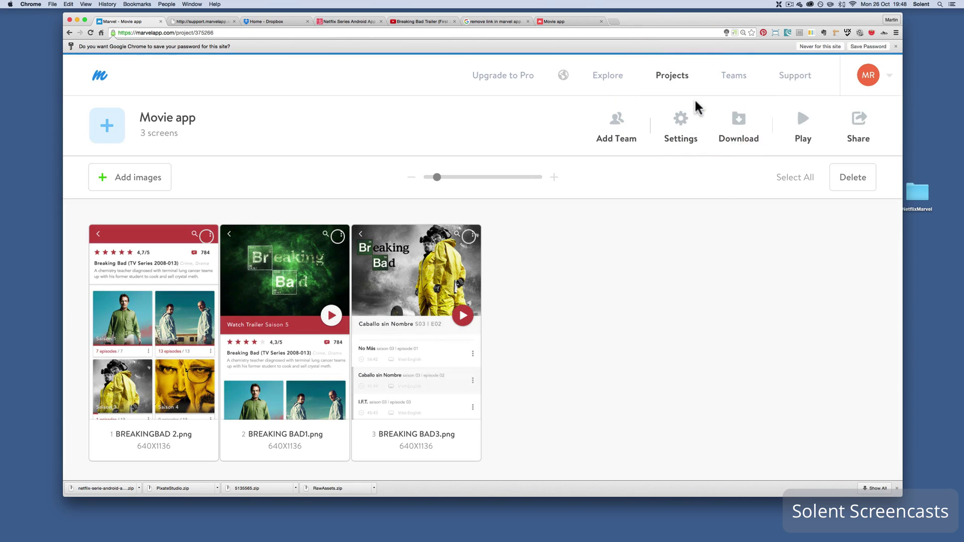
{"action": "left_click", "coordinate": [742, 125]}
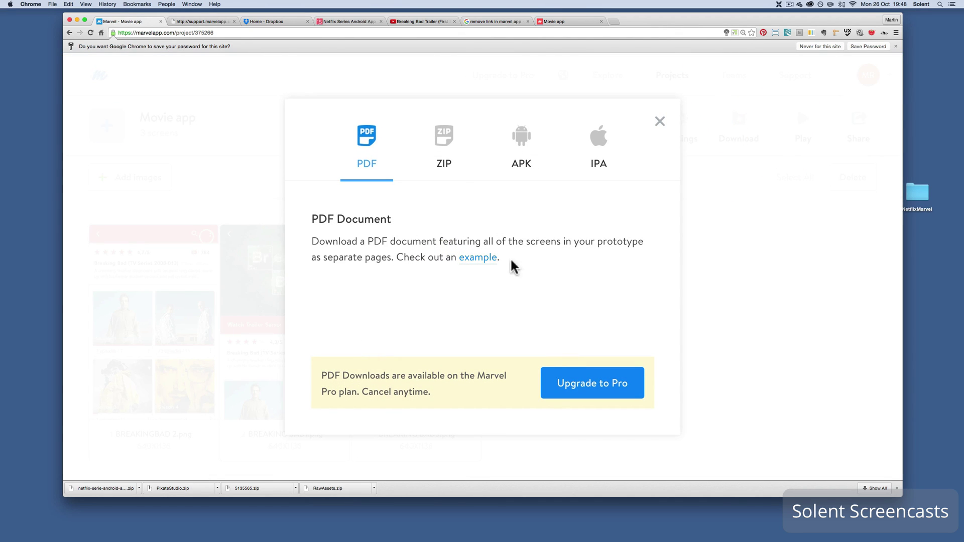
{"action": "left_click", "coordinate": [443, 167]}
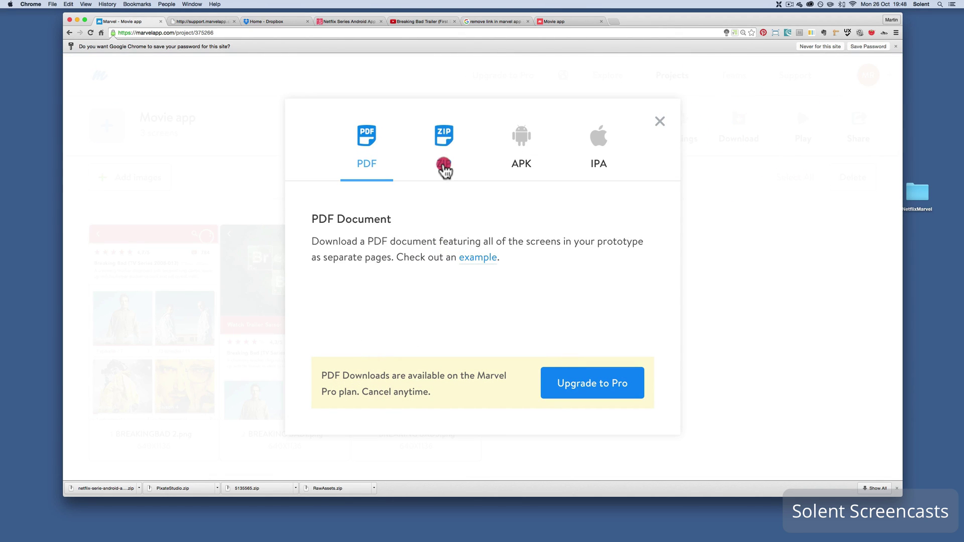
{"action": "left_click", "coordinate": [521, 165]}
{"action": "left_click", "coordinate": [589, 162]}
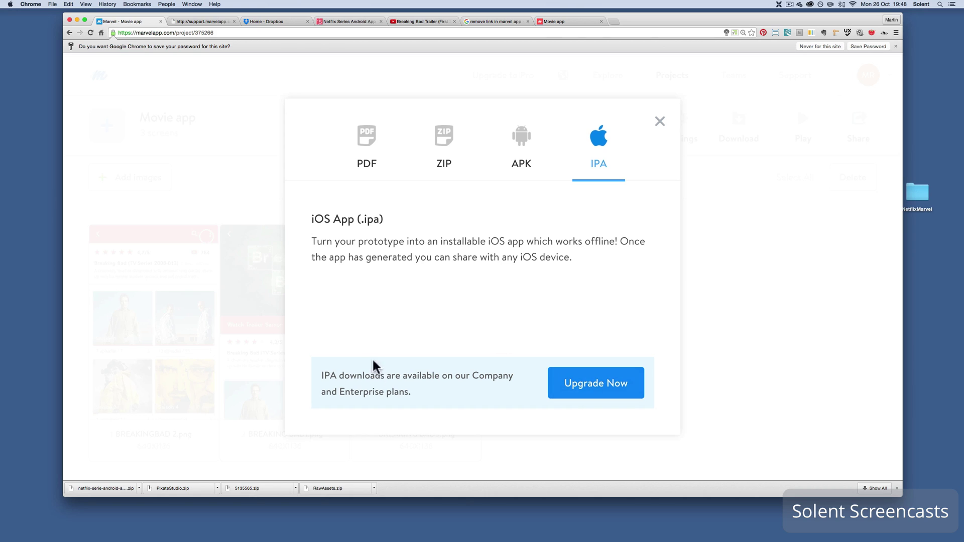
{"action": "left_click", "coordinate": [362, 175]}
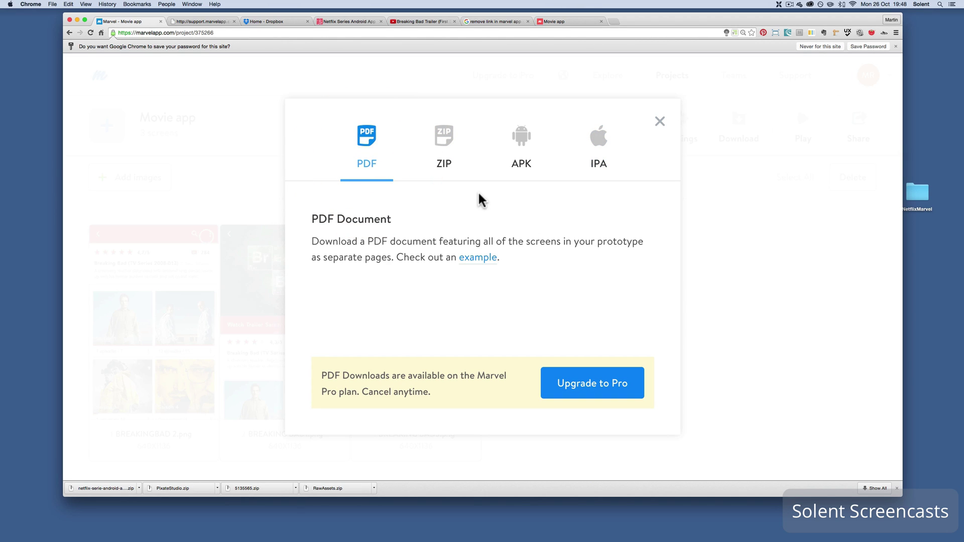
{"action": "left_click", "coordinate": [442, 151]}
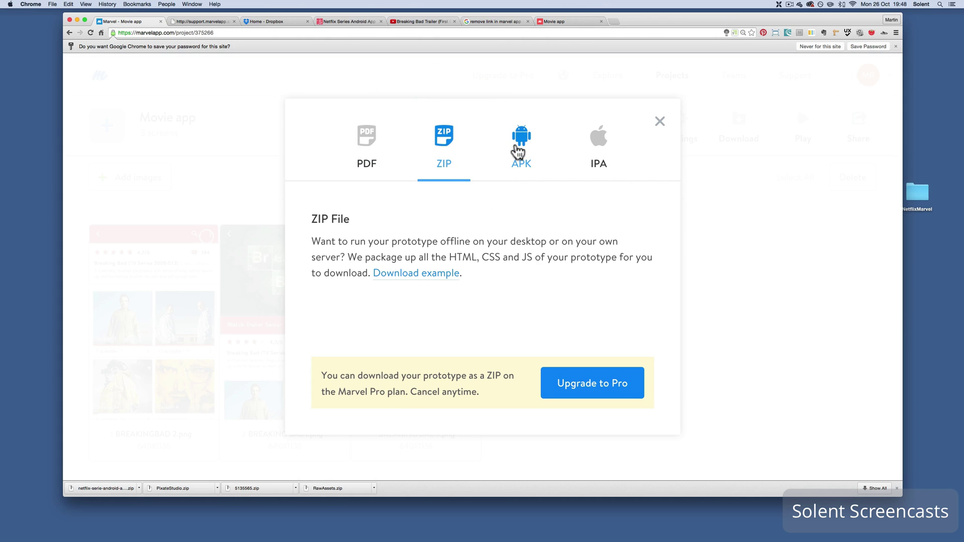
{"action": "left_click", "coordinate": [658, 121]}
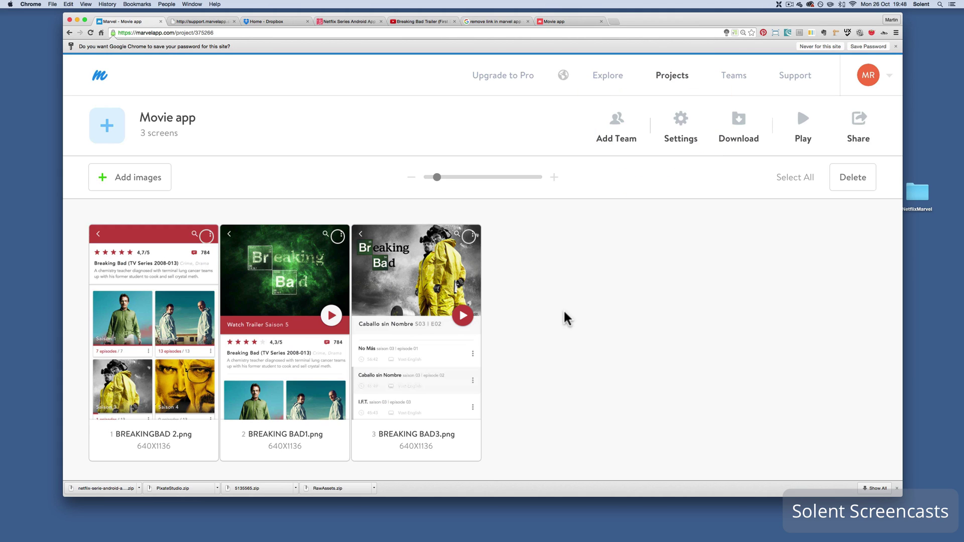
{"action": "left_click", "coordinate": [100, 77]}
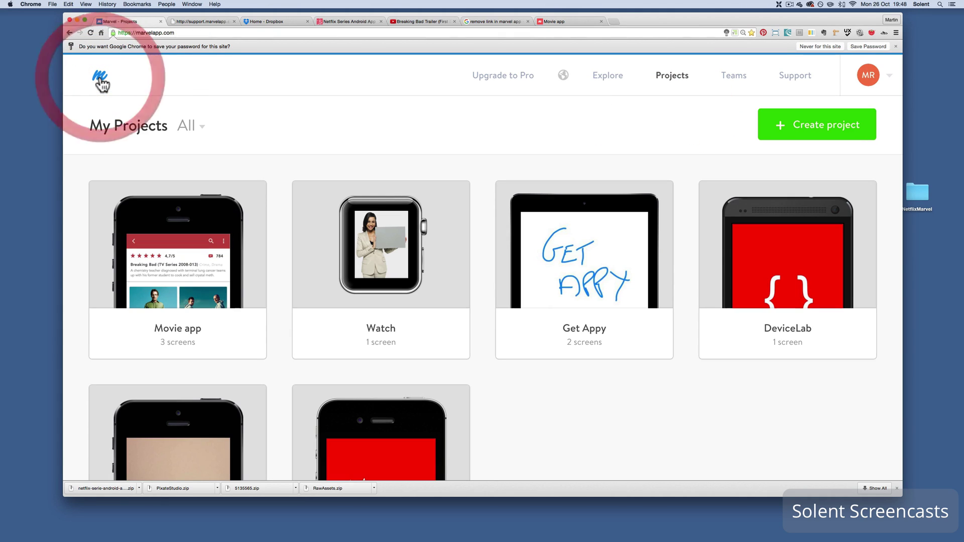
{"action": "mouse_move", "coordinate": [207, 280]}
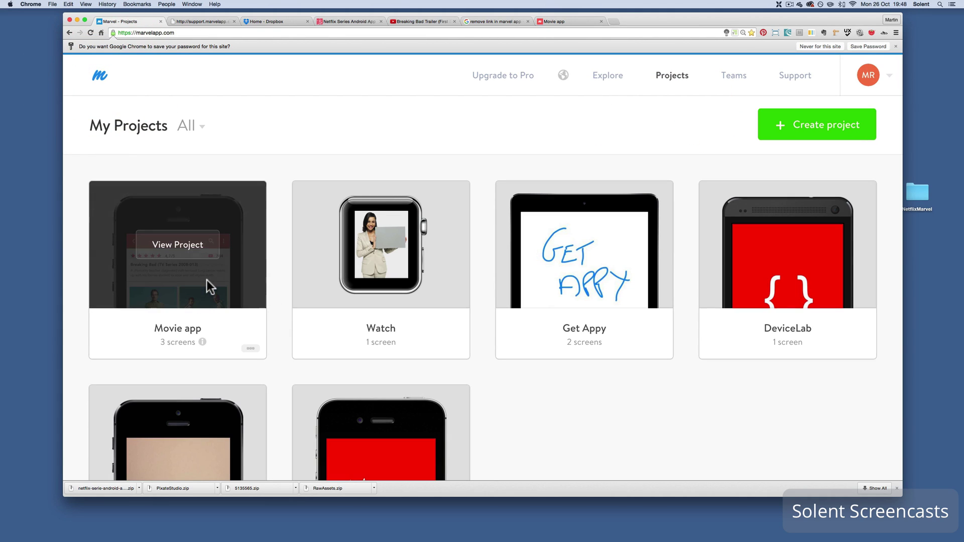
{"action": "left_click", "coordinate": [200, 253]}
{"action": "mouse_move", "coordinate": [383, 349]}
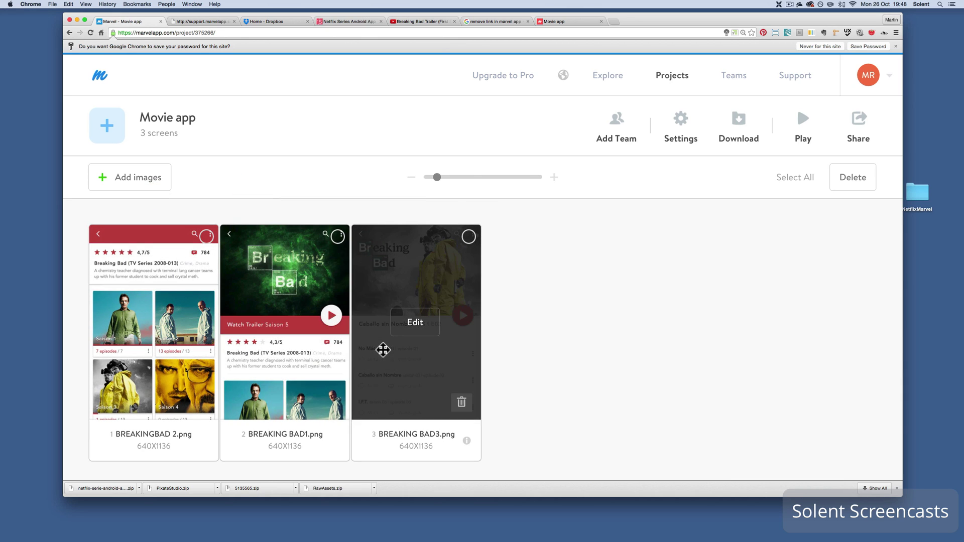